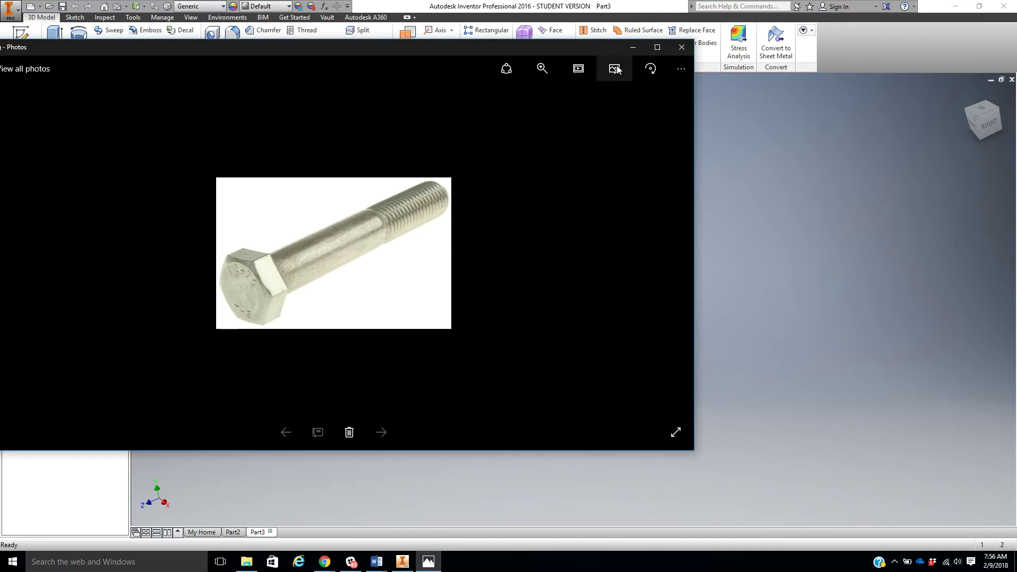
- Minimize the Photos bolt reference image to bring the Inventor part back into view
left_click(631, 48)
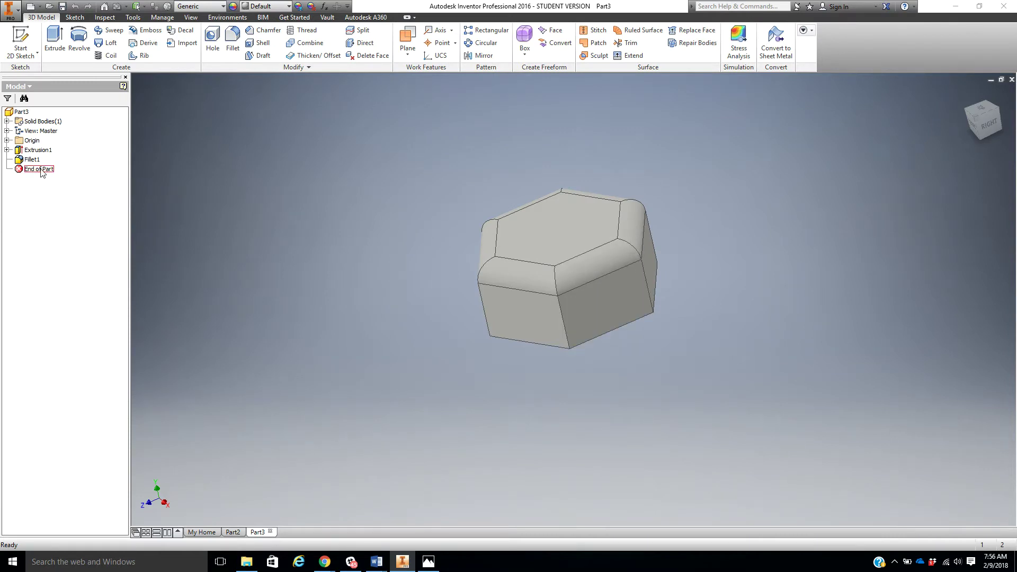
- Delete the existing Fillet1 feature from the browser
left_click(25, 161)
right_click(26, 160)
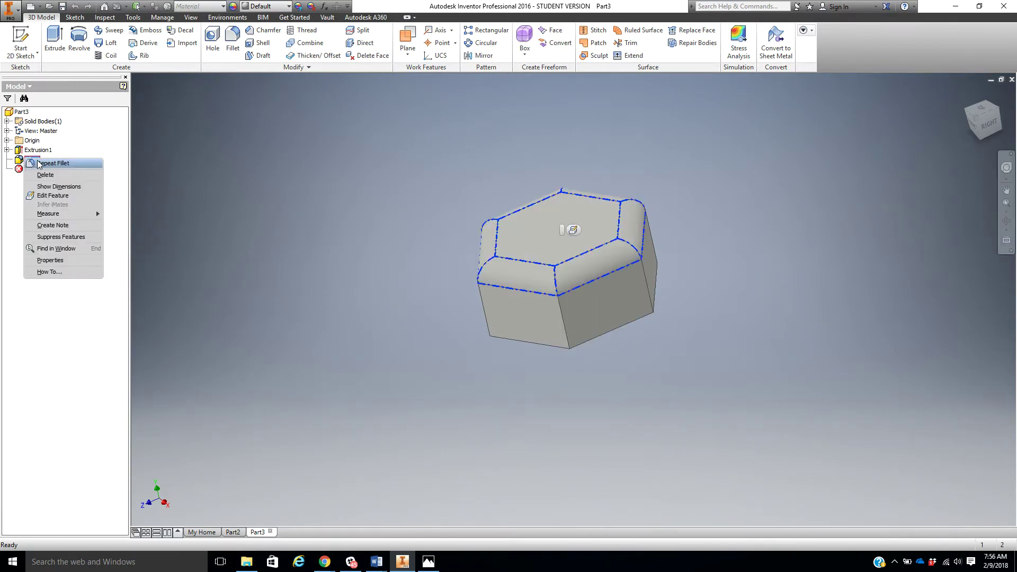
left_click(44, 176)
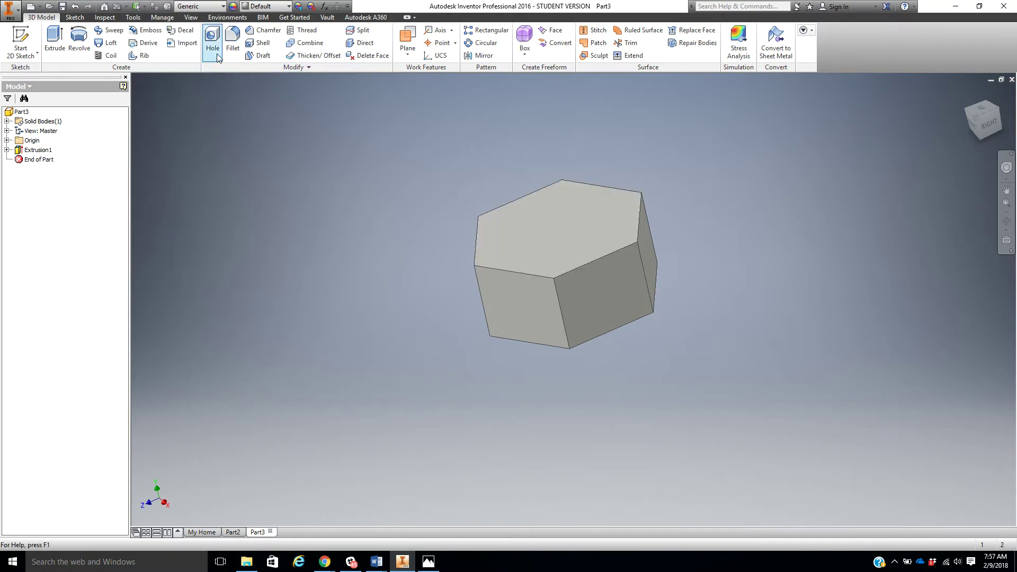
- Fillet all six top edges of the hexagonal part with a 1/16 radius
left_click(233, 42)
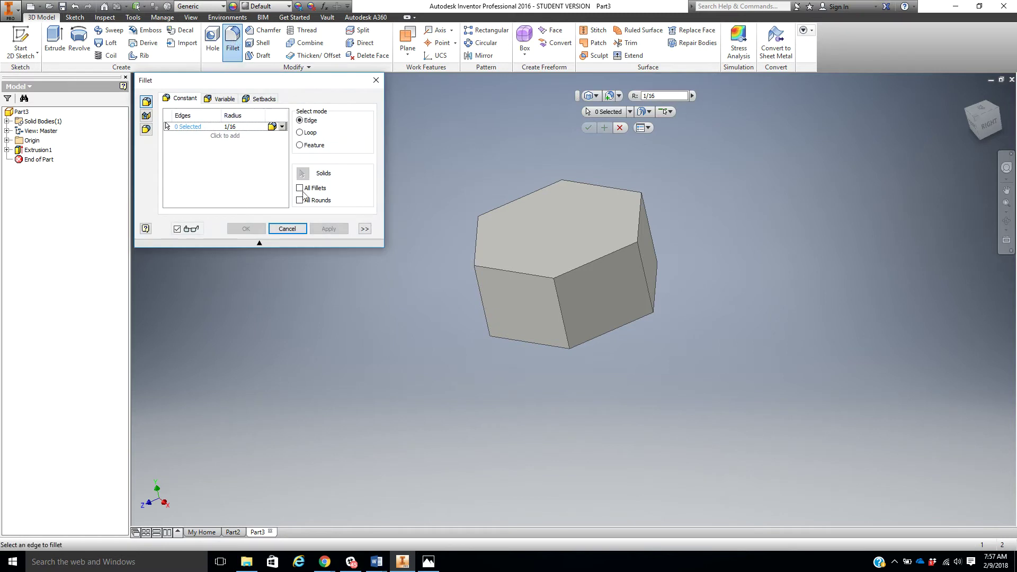
left_click(536, 276)
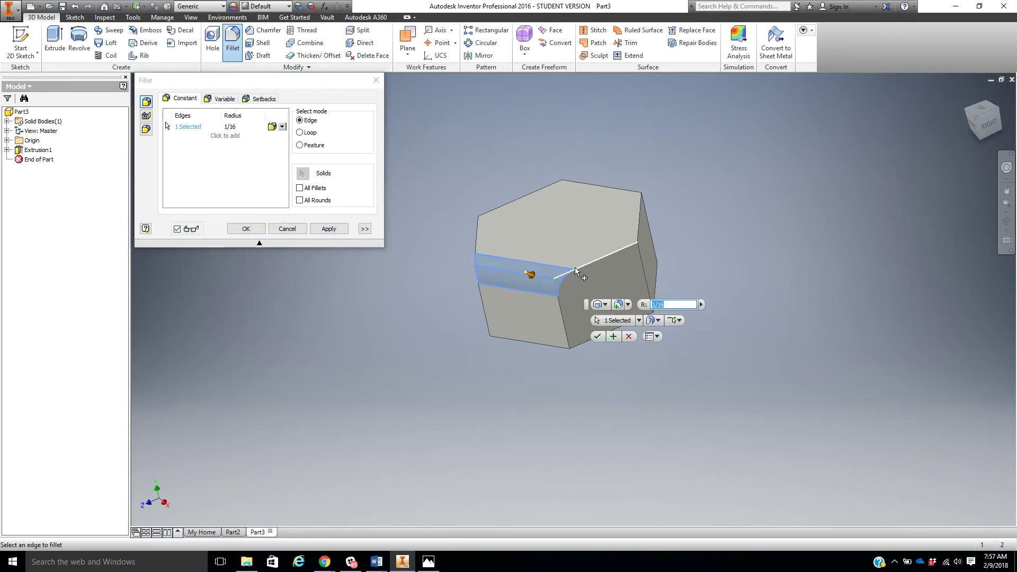
left_click(634, 248)
left_click(639, 221)
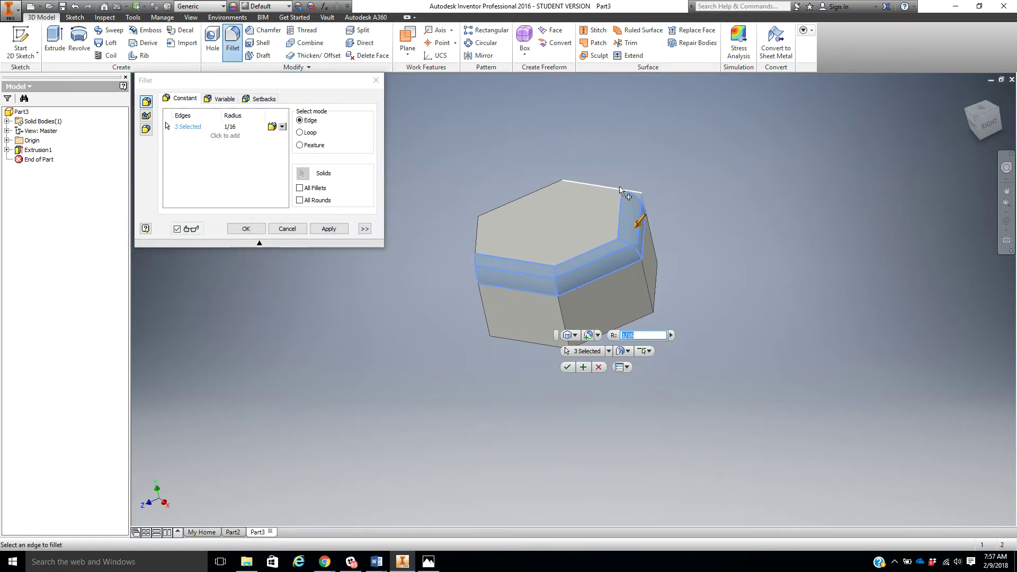
left_click(606, 189)
left_click(511, 202)
left_click(477, 236)
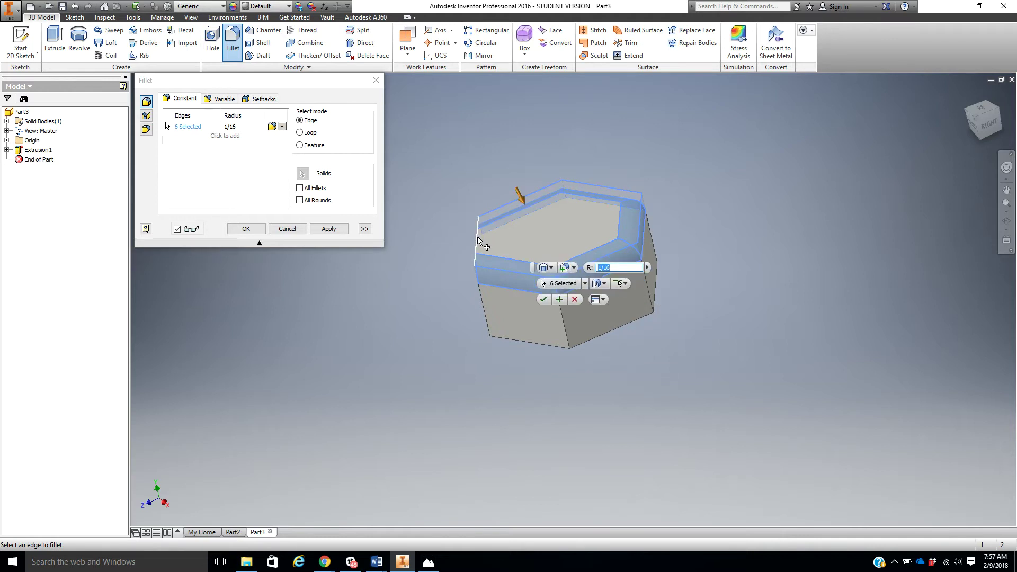
left_click(543, 299)
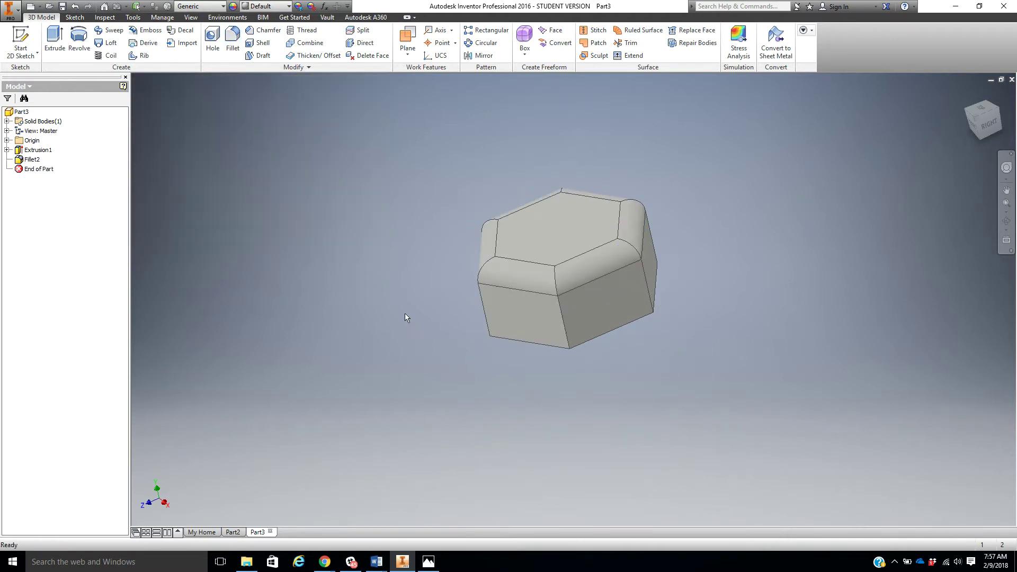
middle_click_drag(643, 331, 574, 461, "shift")
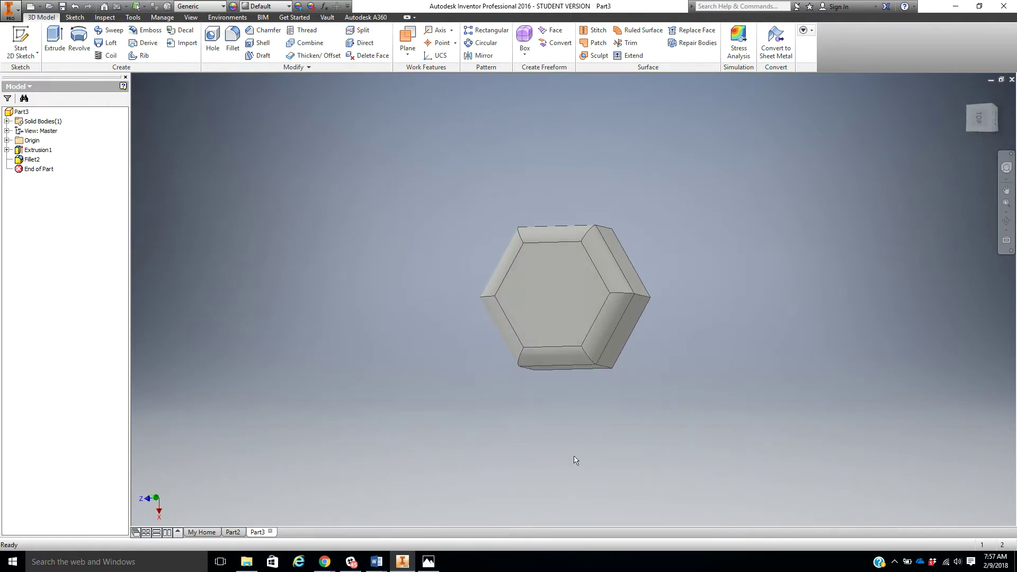
- Check the bolt reference photo, then bring up Part2 and orbit its round-topped hex head
left_click(429, 562)
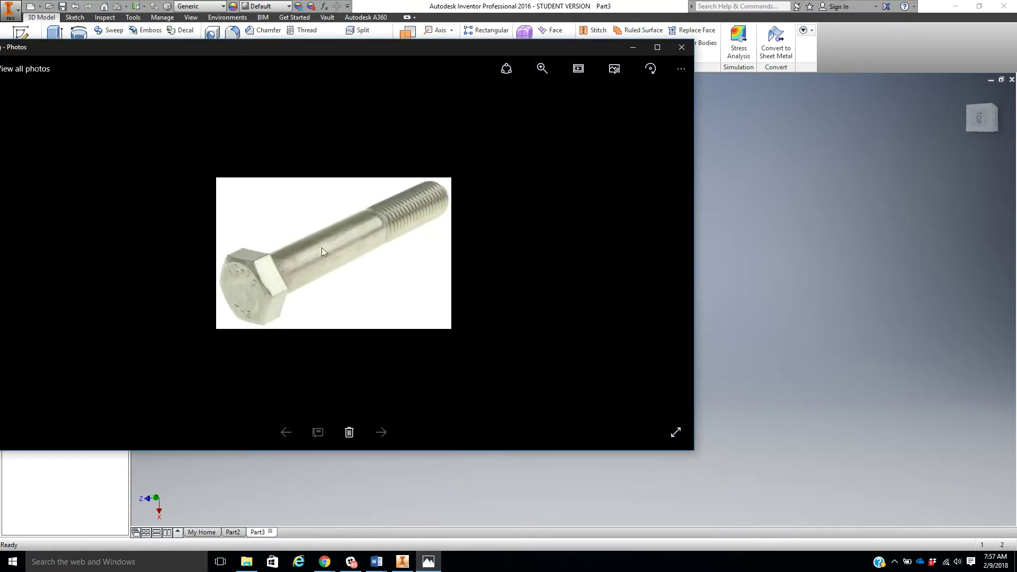
left_click(633, 48)
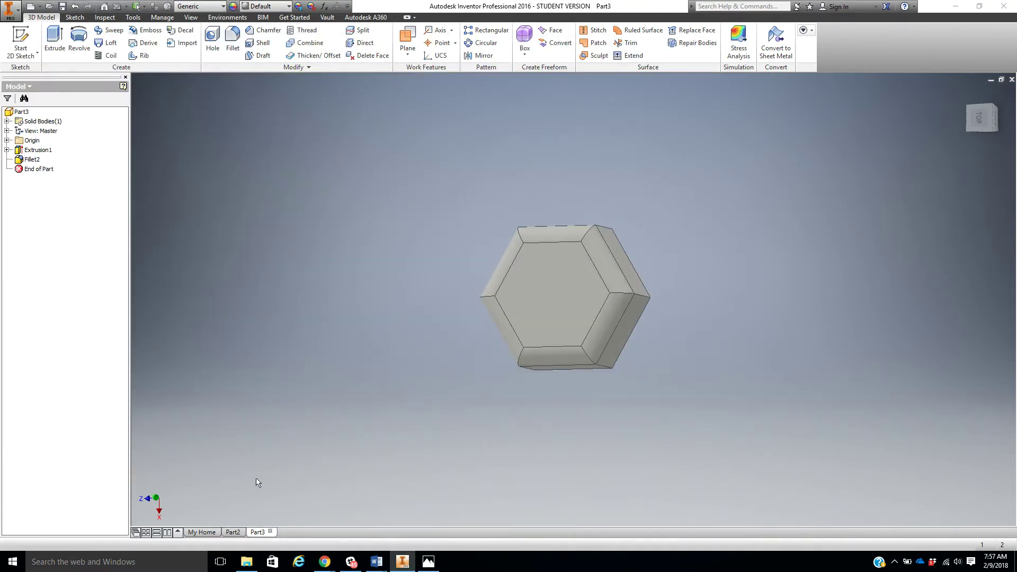
left_click(232, 532)
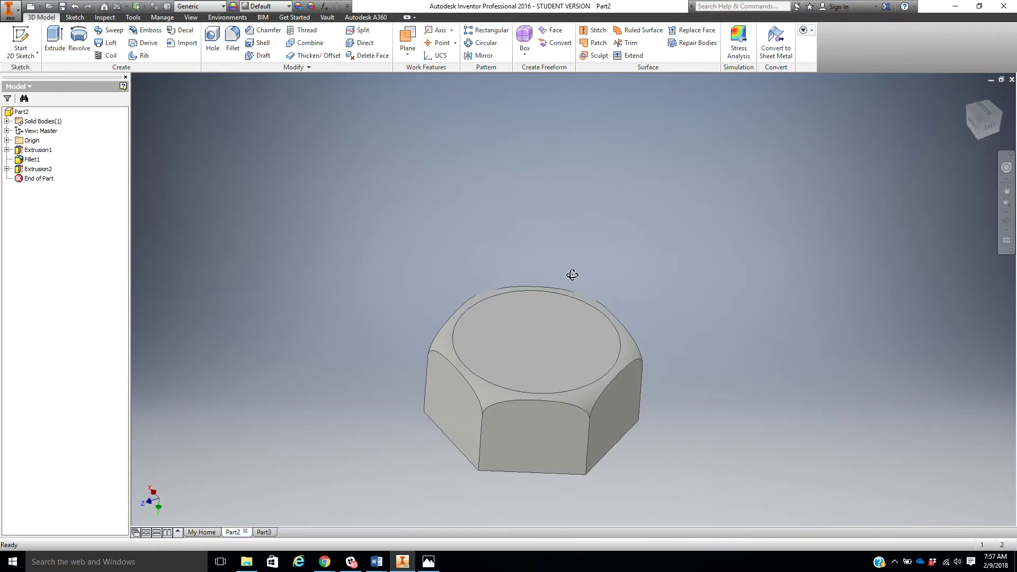
left_click_drag(572, 274, 492, 312)
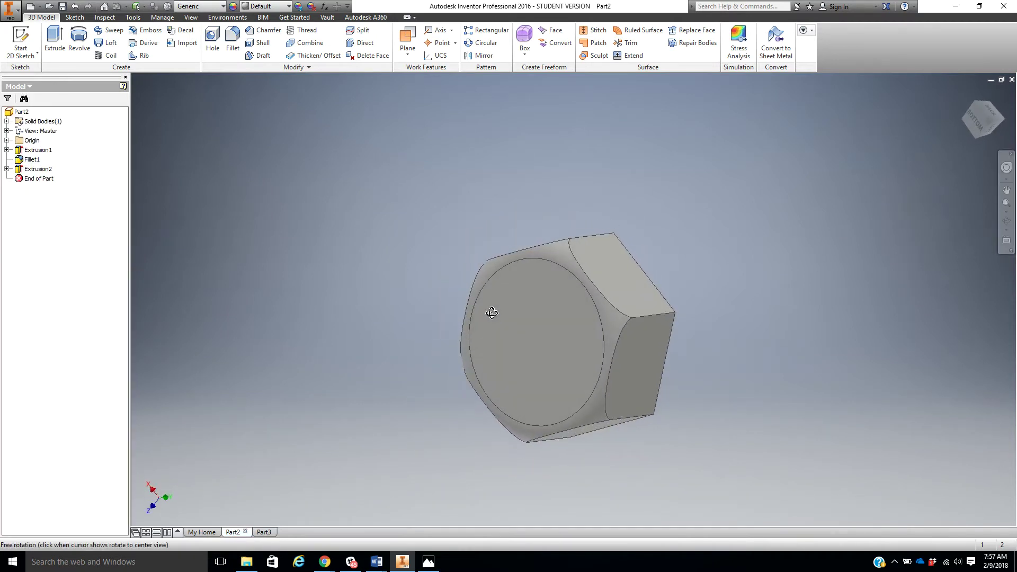
key("Escape")
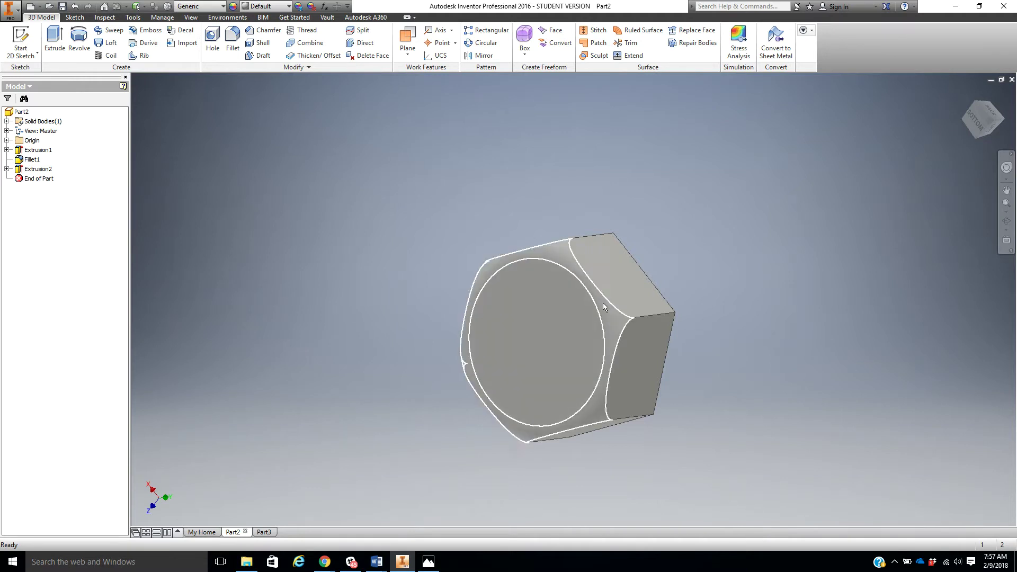
left_click(268, 532)
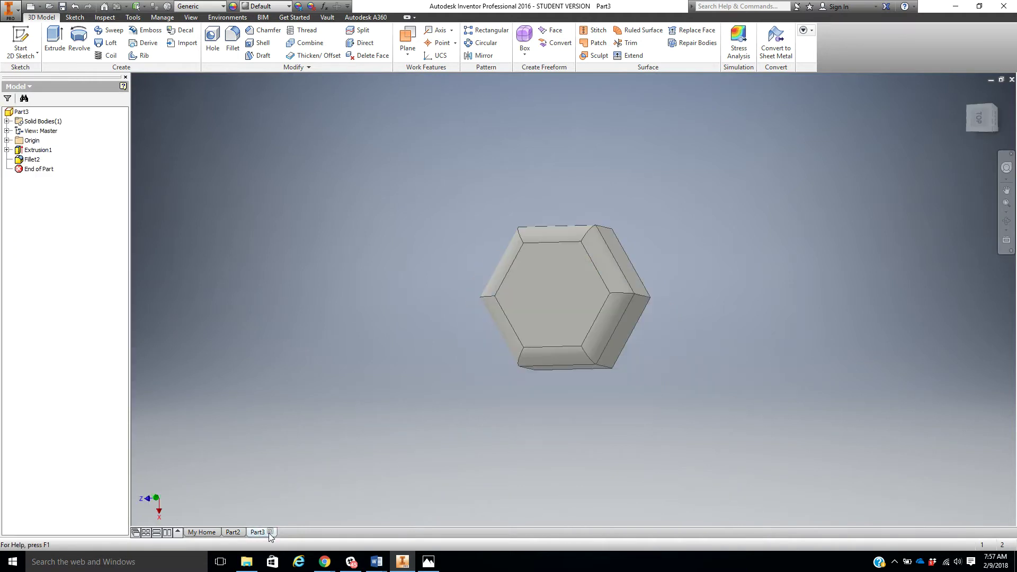
left_click(234, 532)
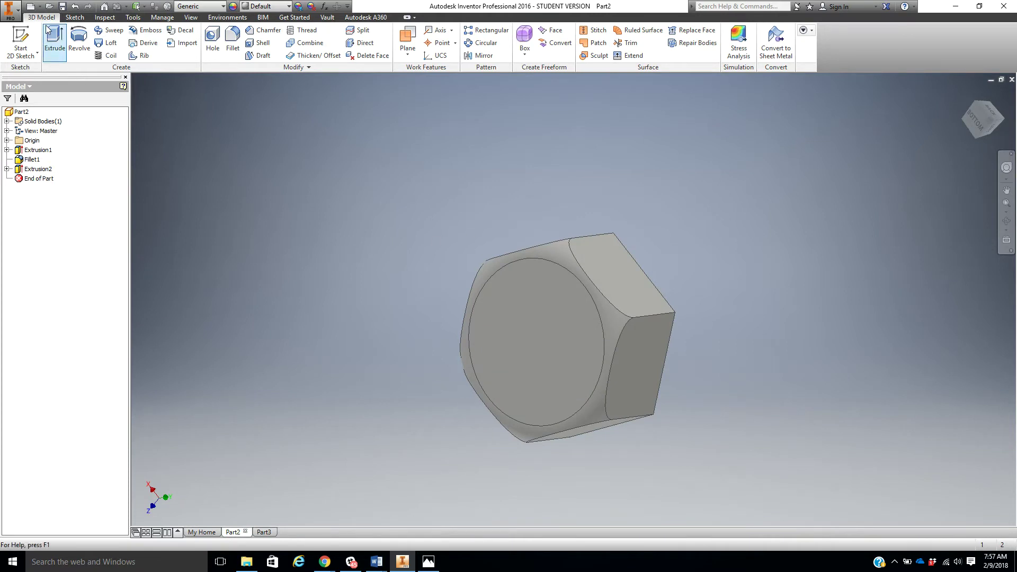
- Create a new Standard (in).ipt part and start a 2D sketch on the XZ plane
left_click(30, 5)
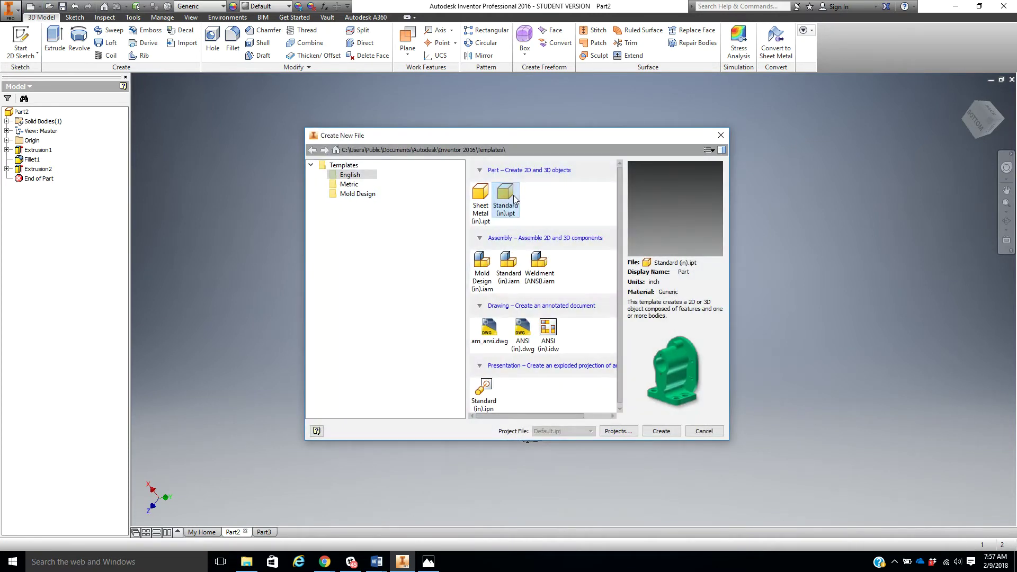
double_click(503, 201)
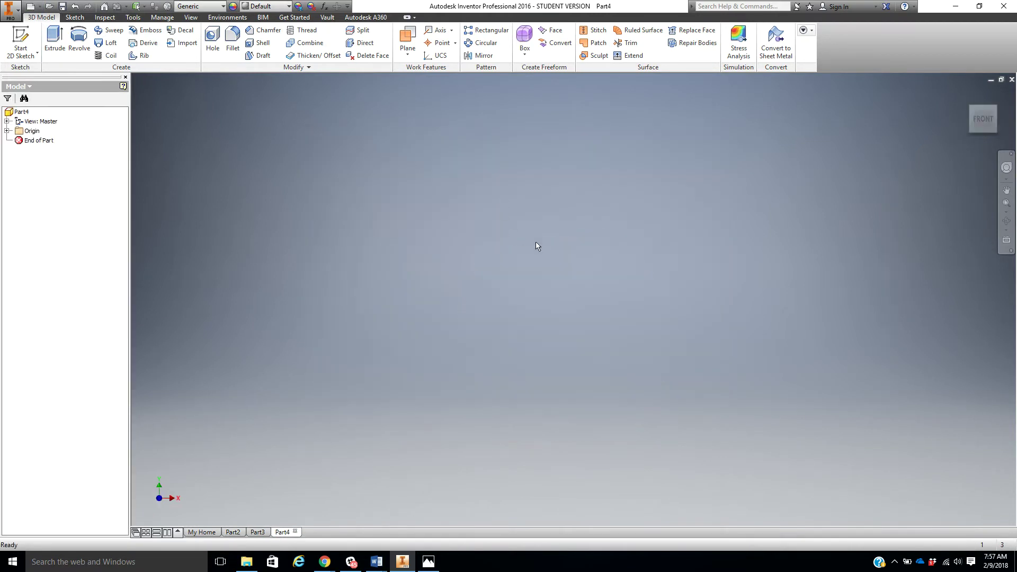
left_click(20, 40)
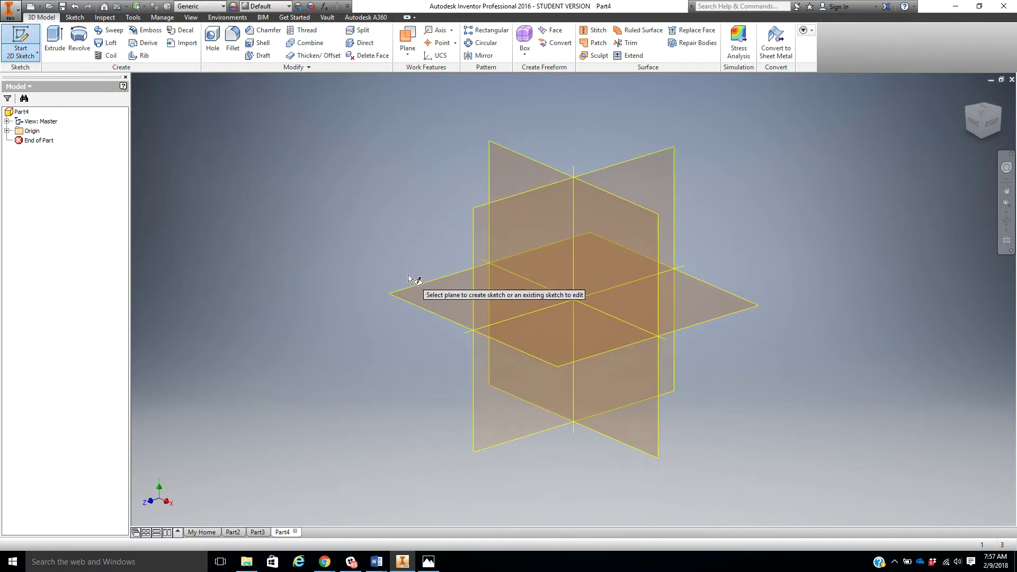
left_click(408, 292)
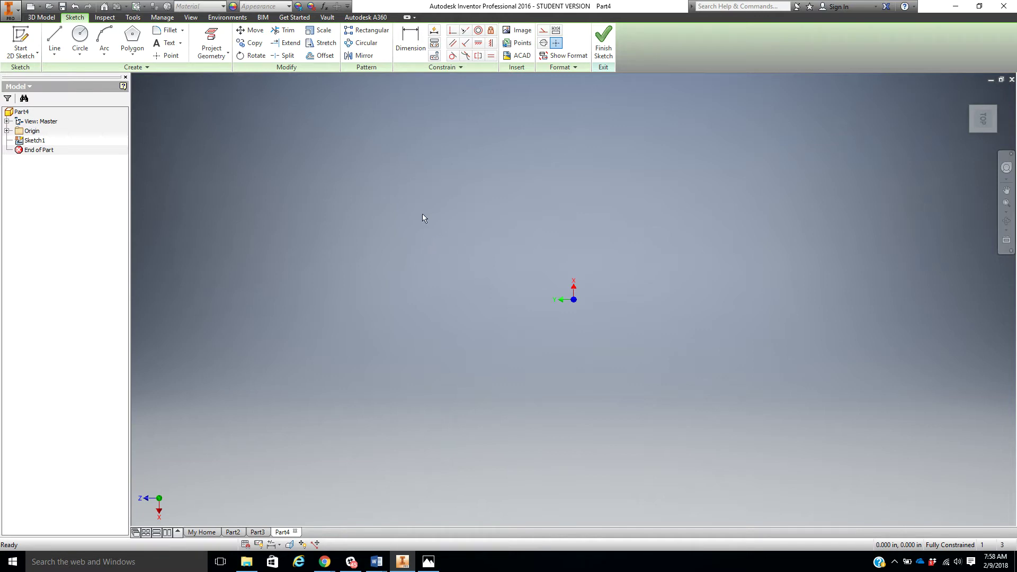
- Pick the Polygon tool set to Circumscribed and center it on the sketch origin
left_click(134, 57)
left_click(130, 36)
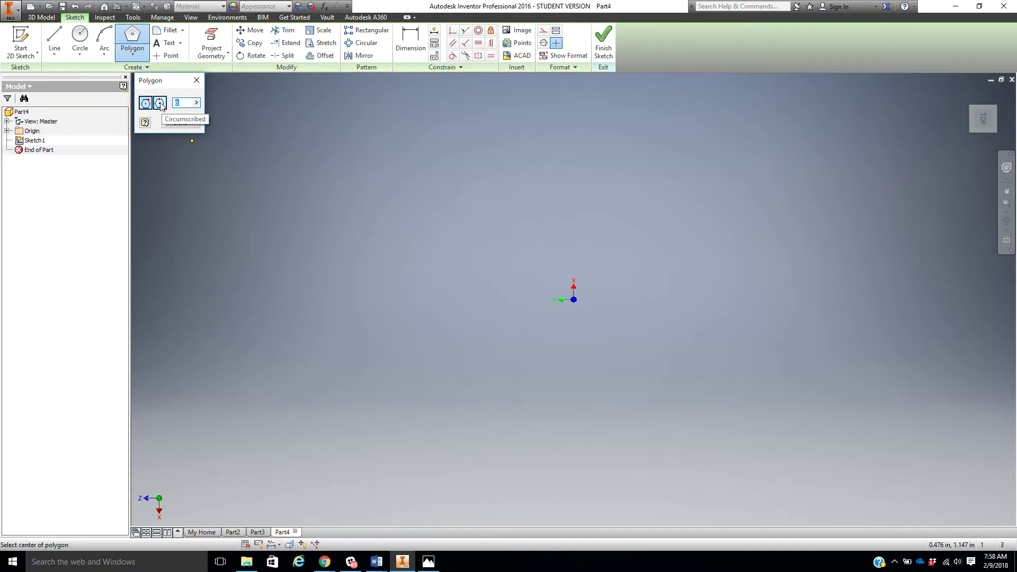
left_click(161, 103)
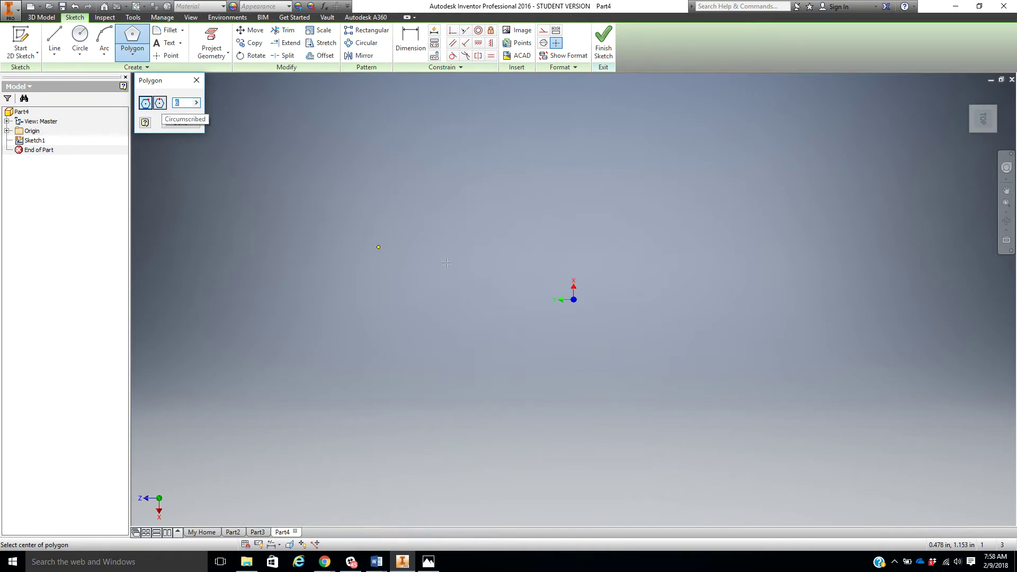
left_click(573, 300)
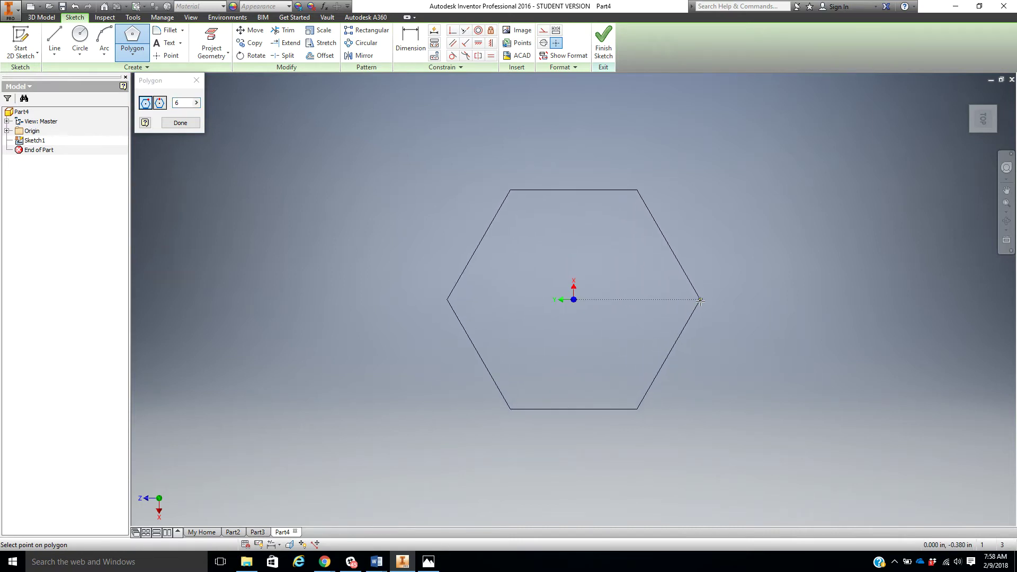
- Complete the six-sided polygon and dimension it .438 across the flats
left_click(710, 300)
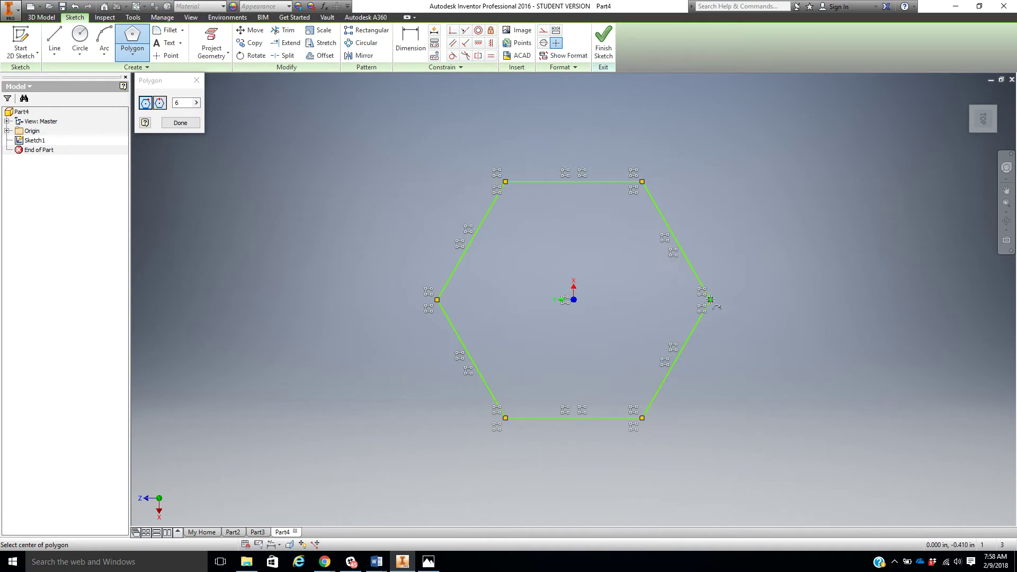
left_click(418, 39)
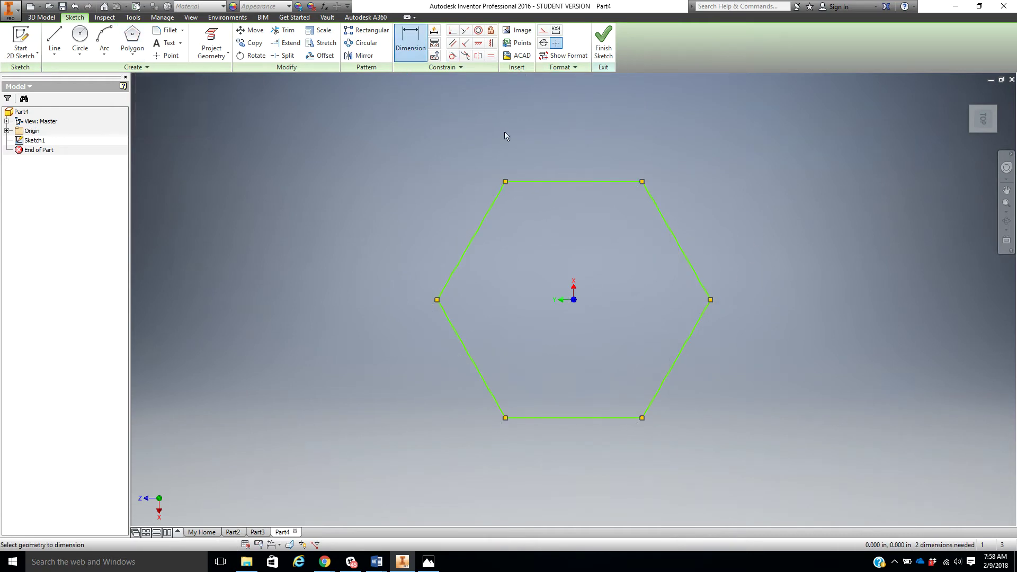
left_click(588, 418)
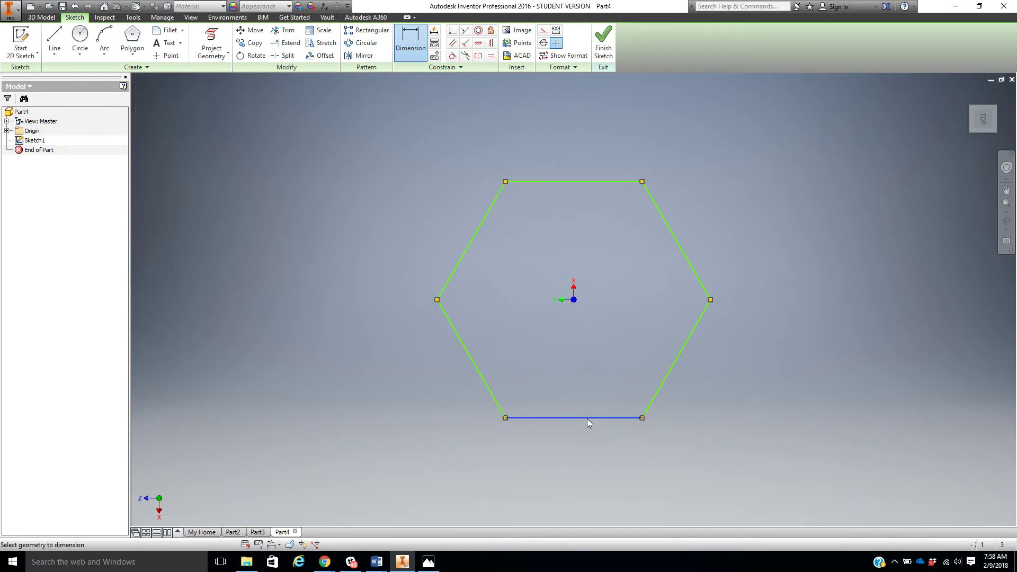
left_click(589, 183)
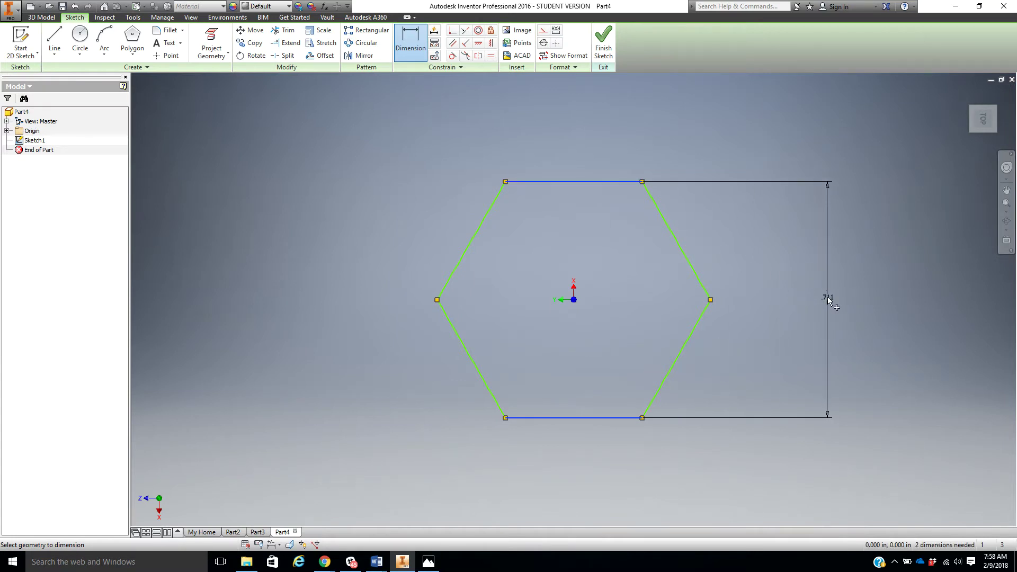
left_click(827, 299)
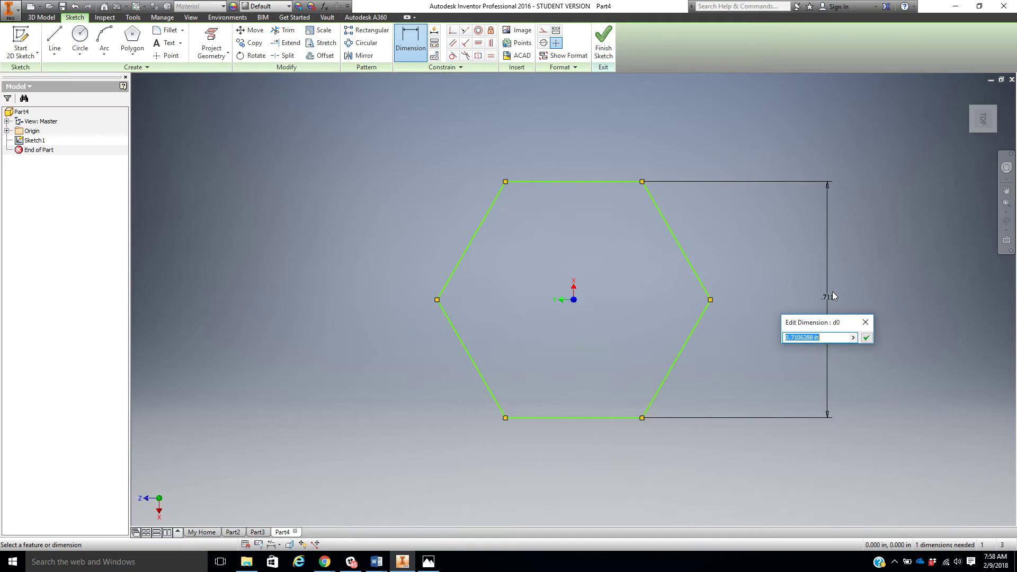
type("7/16")
left_click(866, 338)
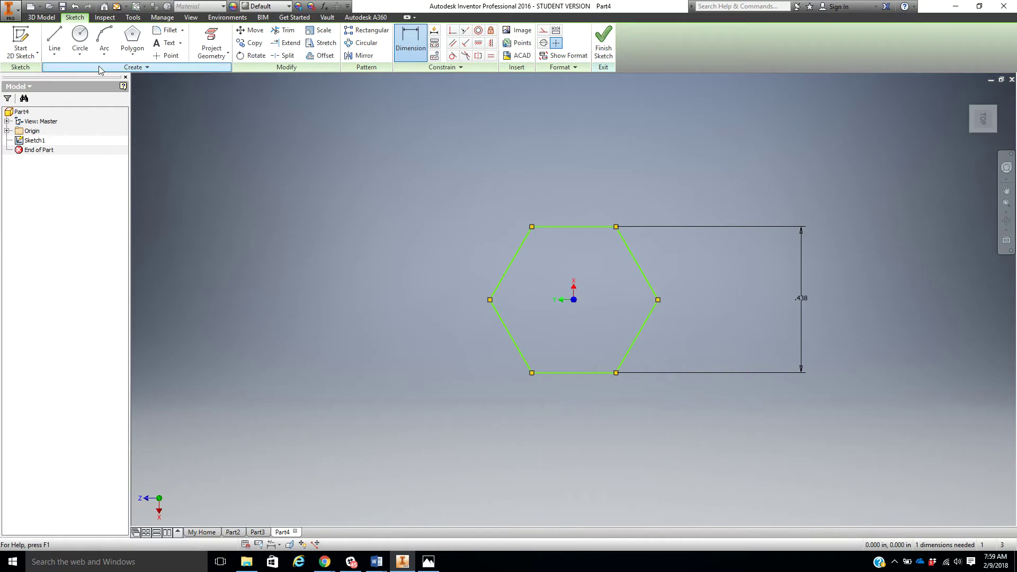
left_click(80, 34)
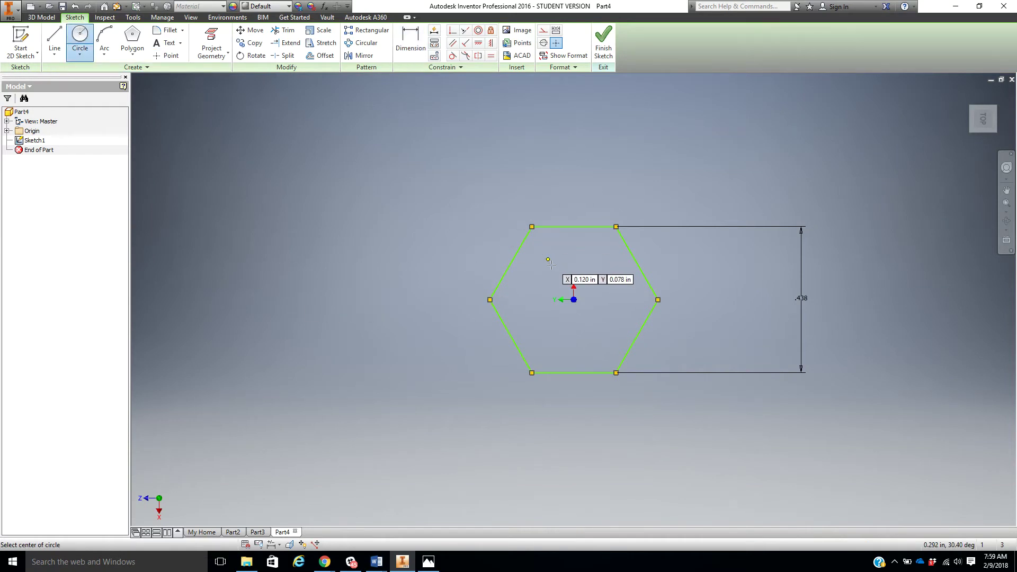
- Draw an origin-centred circle through a hexagon corner, abandoning its diameter dimension
left_click(574, 300)
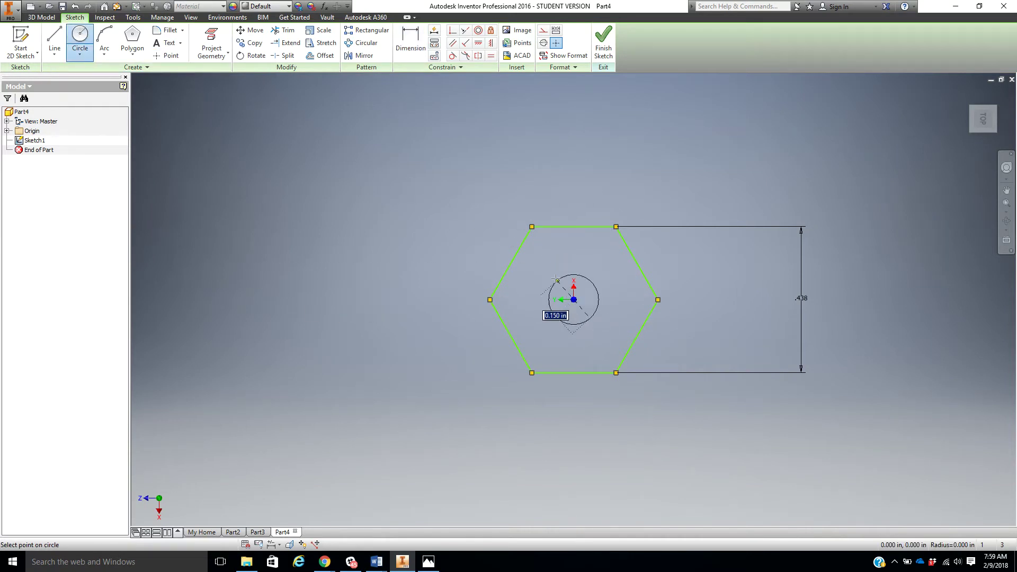
left_click(531, 226)
right_click(226, 146)
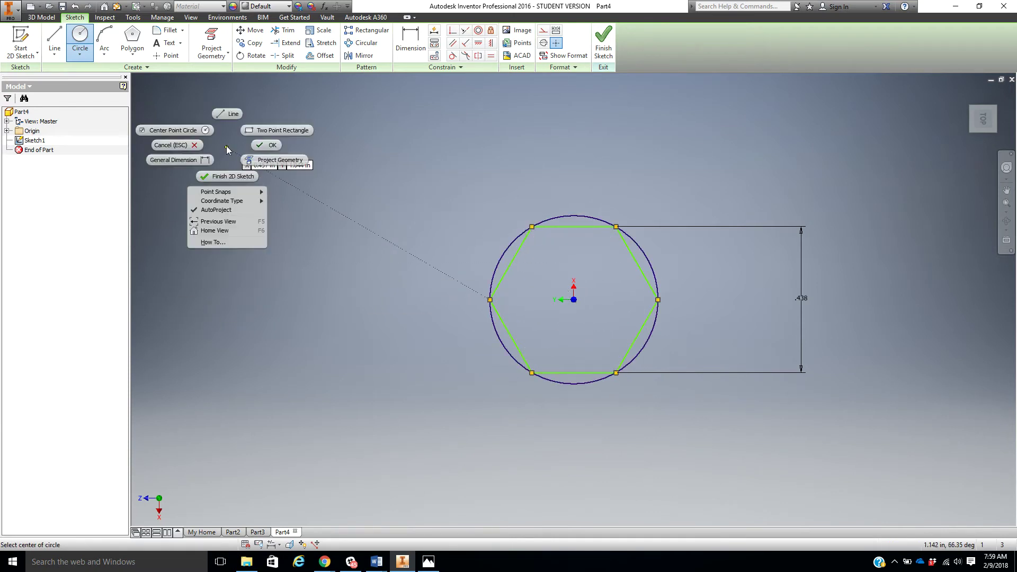
left_click(263, 146)
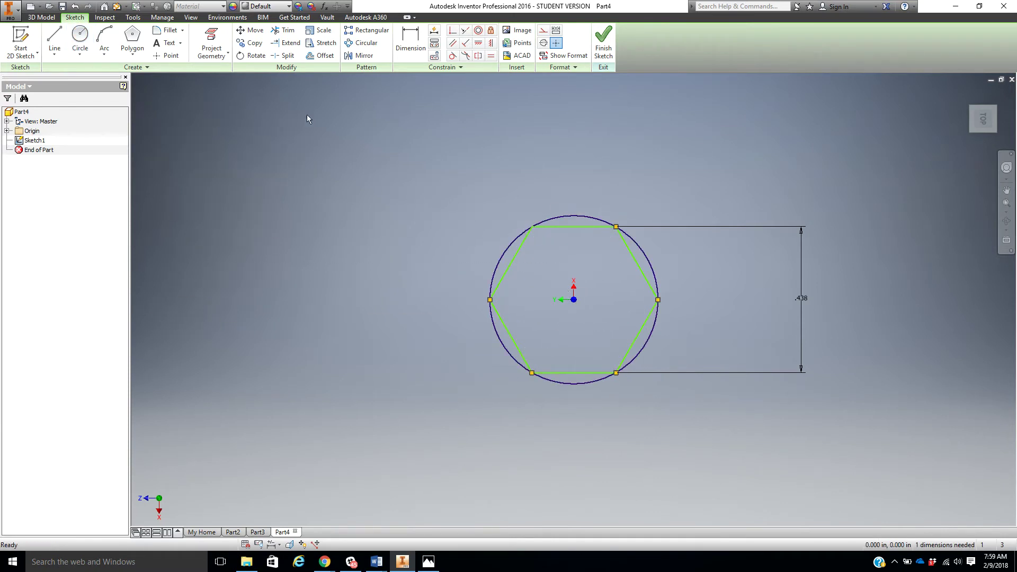
left_click(414, 34)
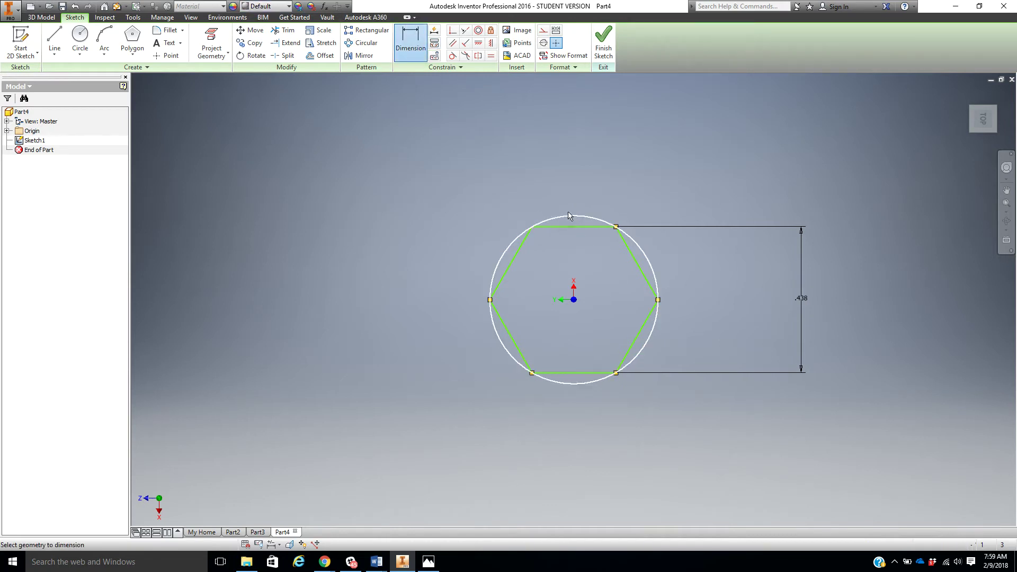
left_click(569, 215)
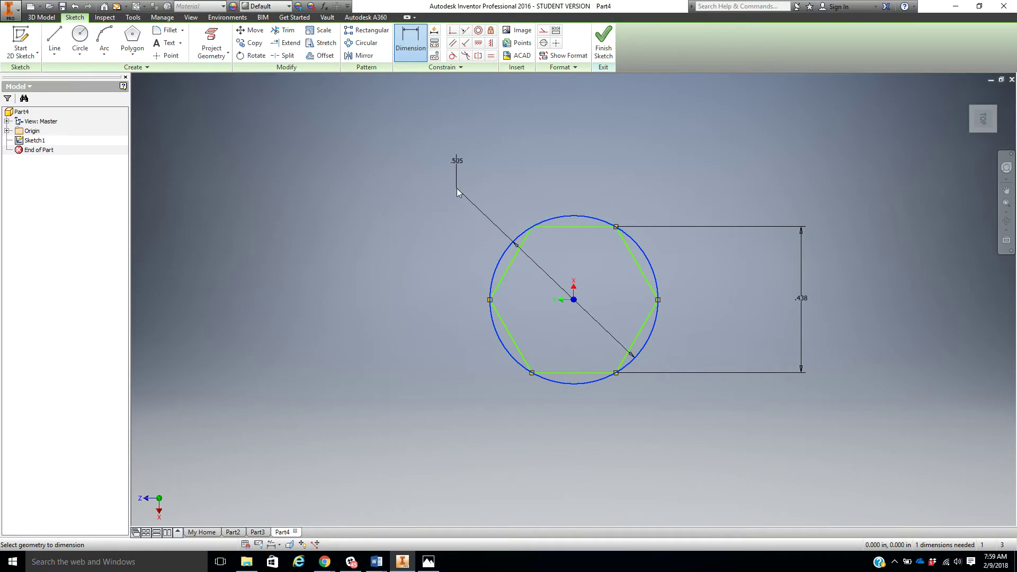
key("Escape")
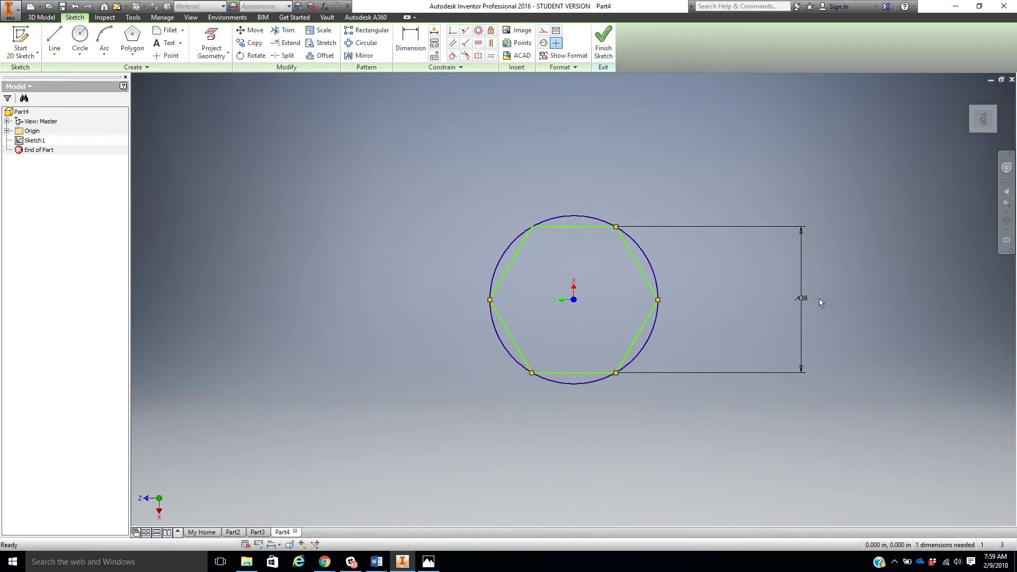
- Delete the .438 dimension and the upper-left and lower-left hexagon edges
left_click(803, 299)
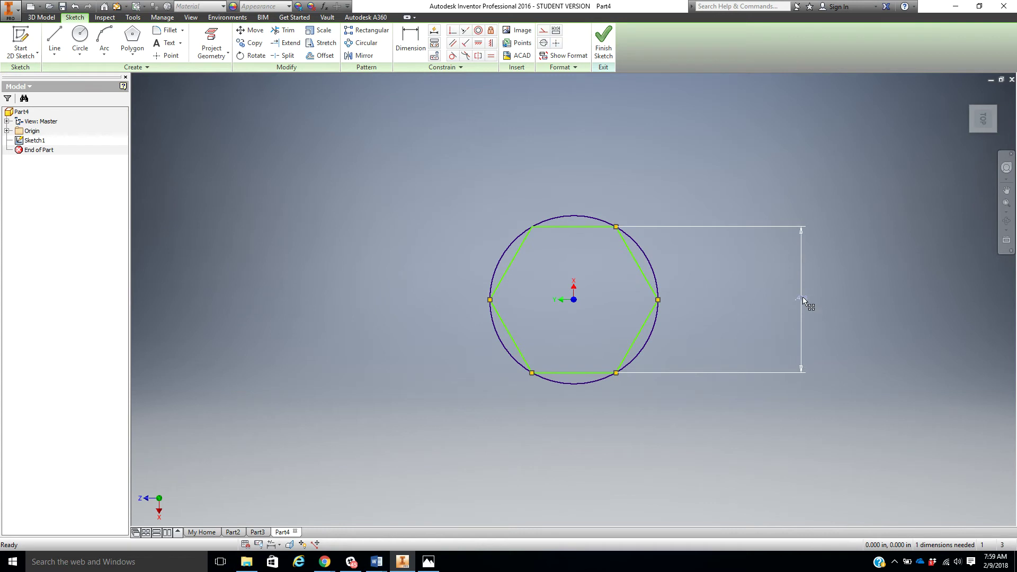
key("Delete")
left_click(638, 268)
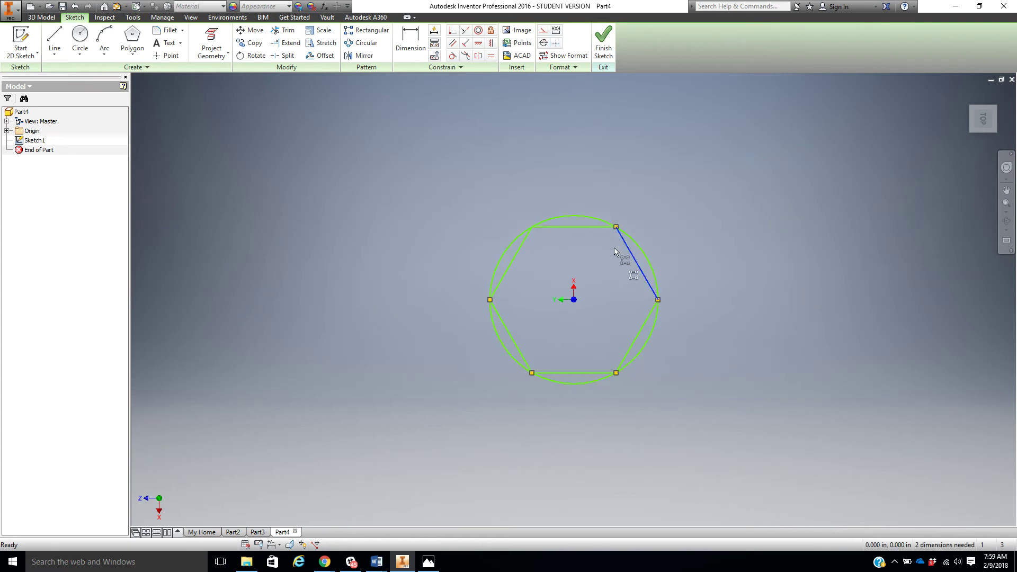
left_click(595, 228)
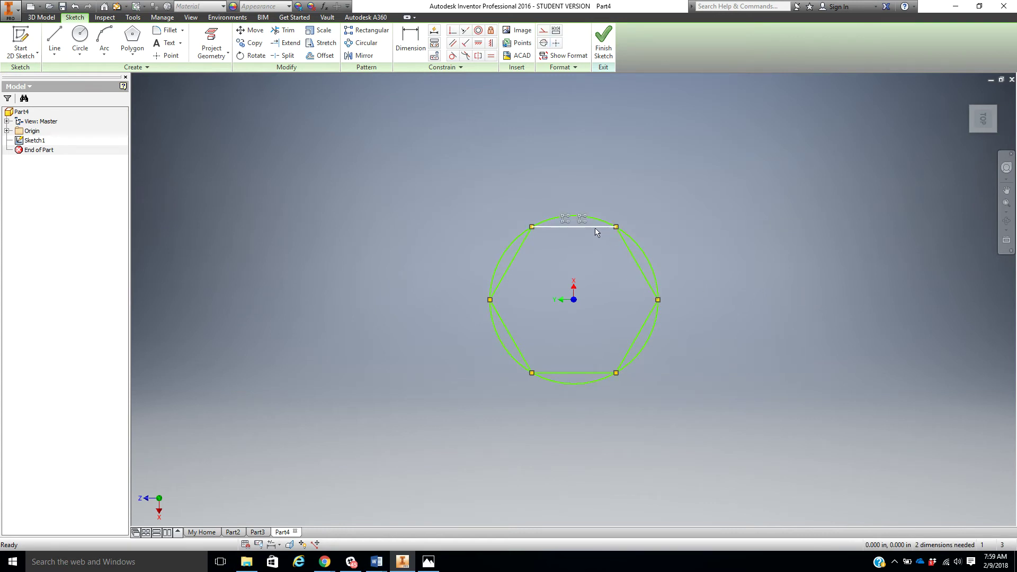
left_click(513, 267)
key("Delete")
left_click(512, 339)
key("Delete")
- Delete the remaining right, bottom and top hexagon edges, leaving only the circle
left_click(558, 371)
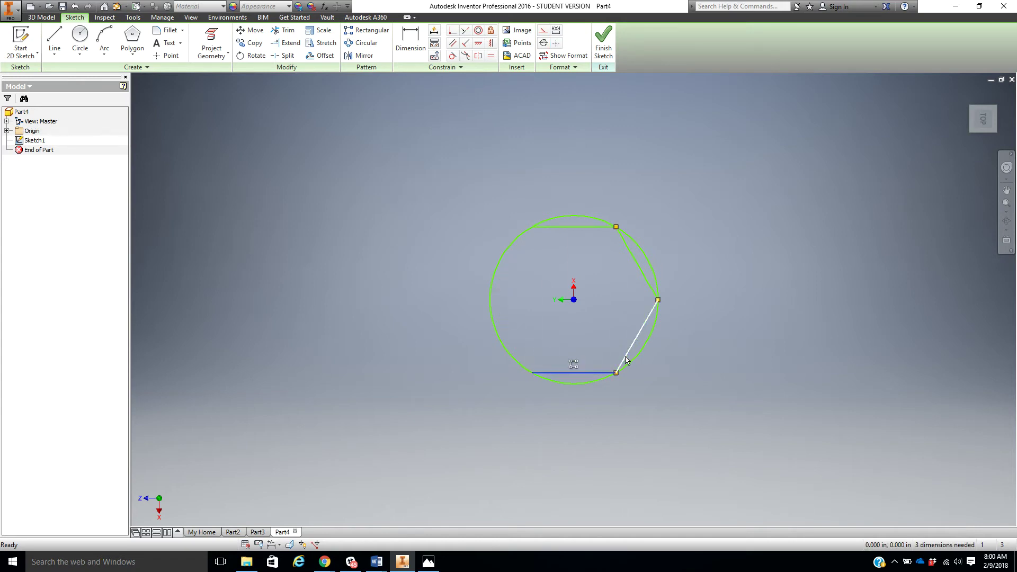
left_click(633, 340)
left_click(643, 272)
key("Delete")
left_click(635, 333)
key("Delete")
left_click(589, 375)
key("Delete")
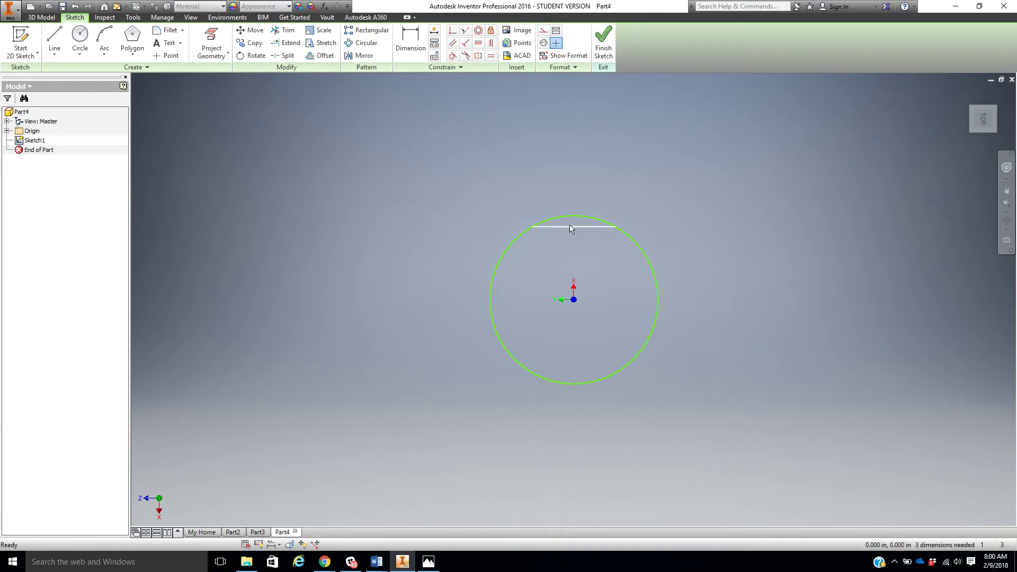
left_click(568, 232)
key("Delete")
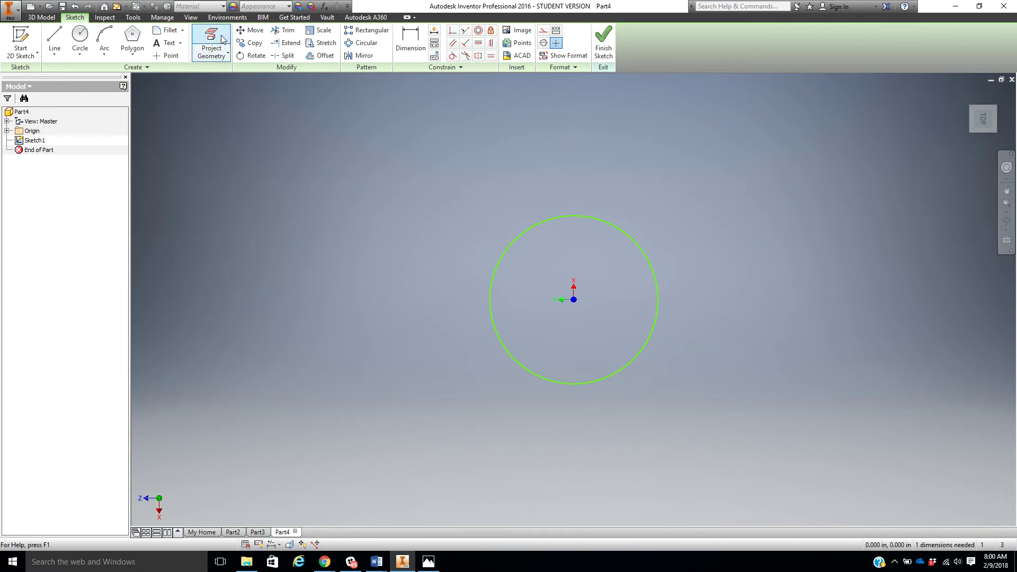
left_click(411, 41)
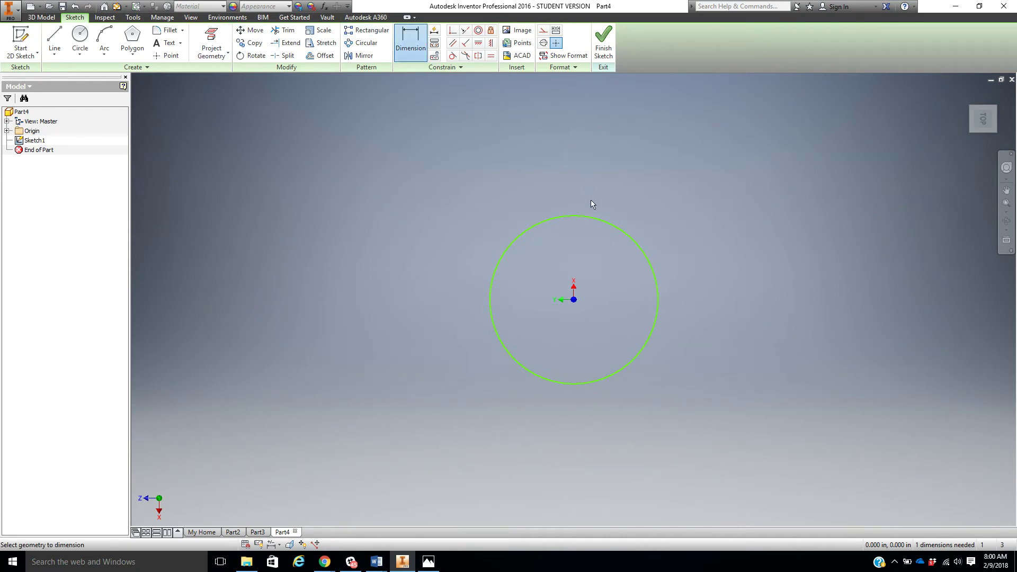
- Give the circle a .505 diameter dimension and finish the sketch
left_click(595, 217)
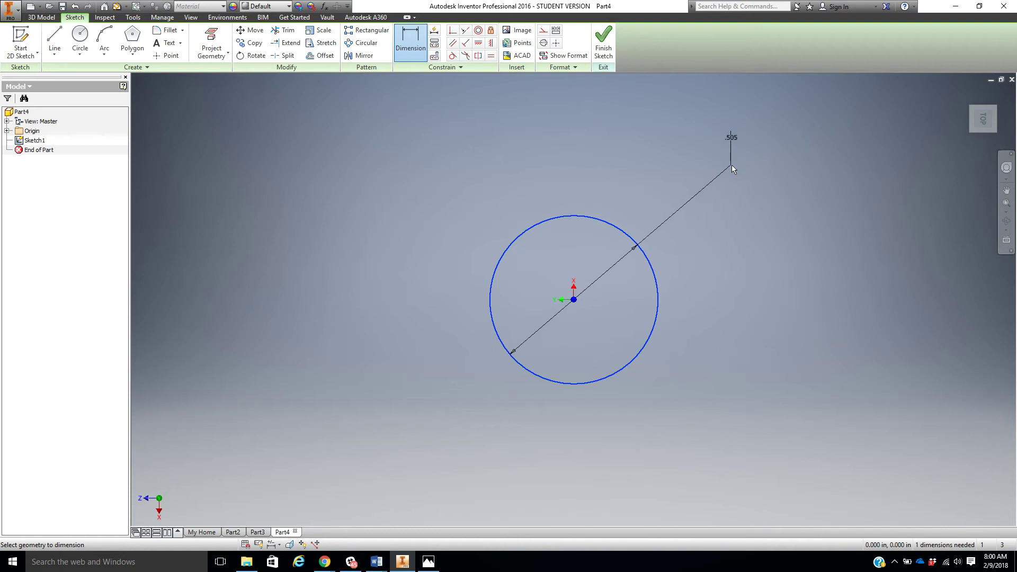
left_click(732, 165)
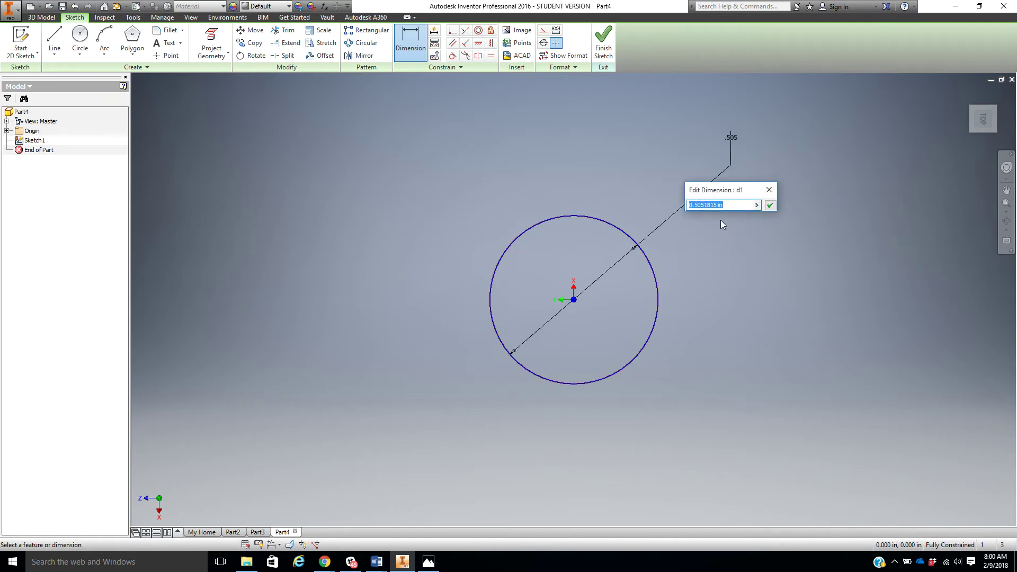
left_click(771, 205)
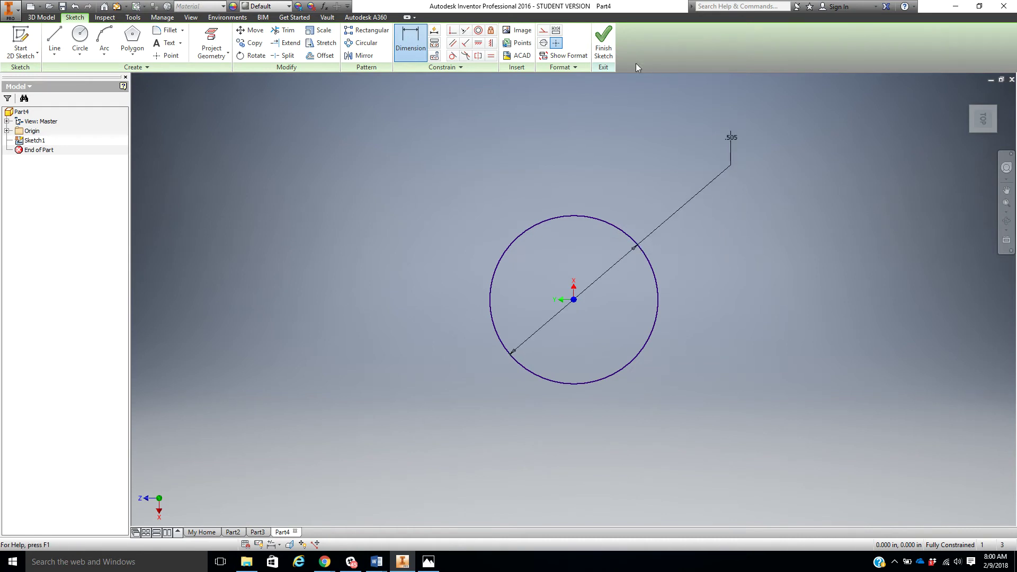
left_click(604, 42)
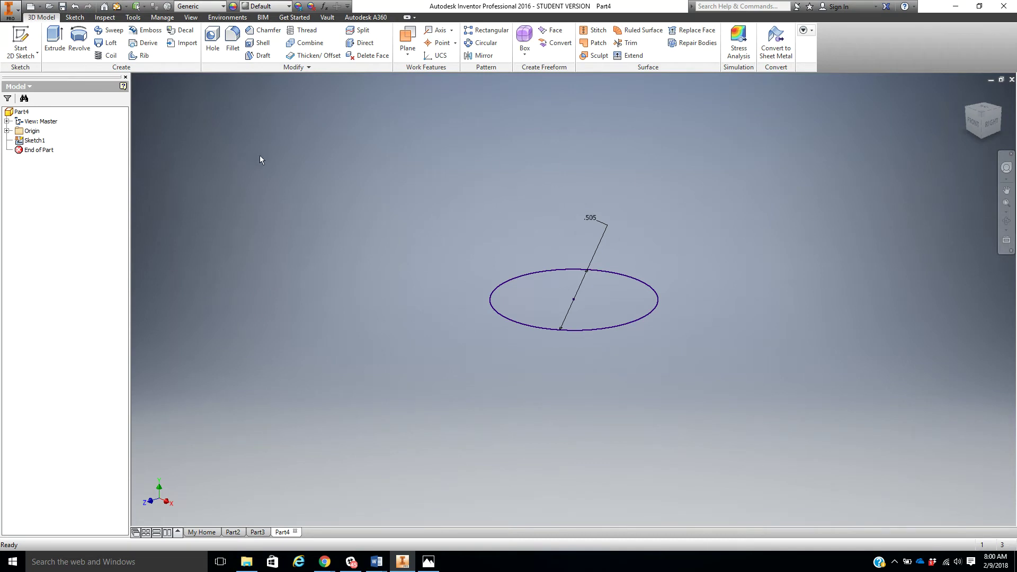
- Extrude the circle .25 in the flipped, downward direction into a solid disc
left_click(55, 41)
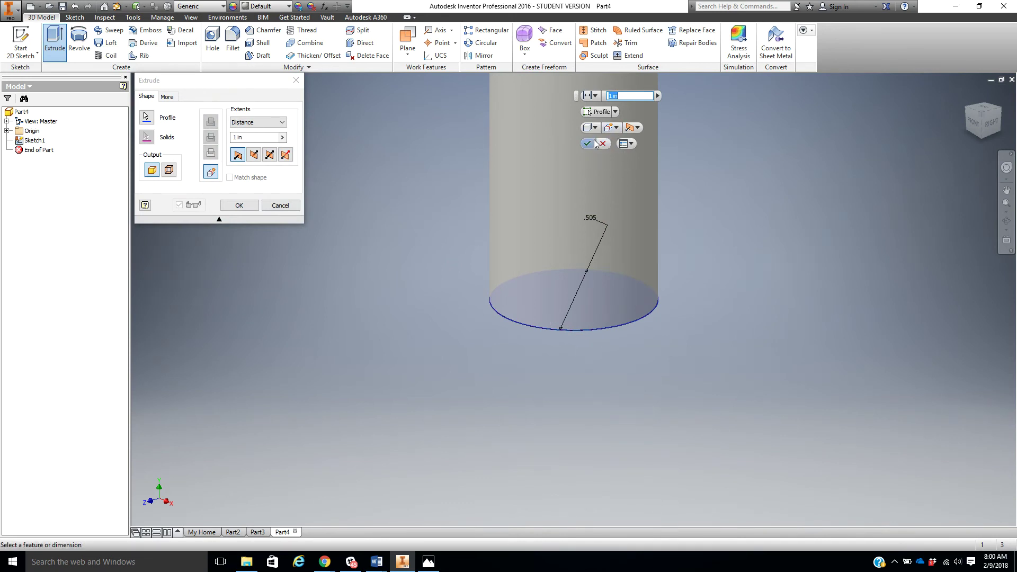
left_click(261, 158)
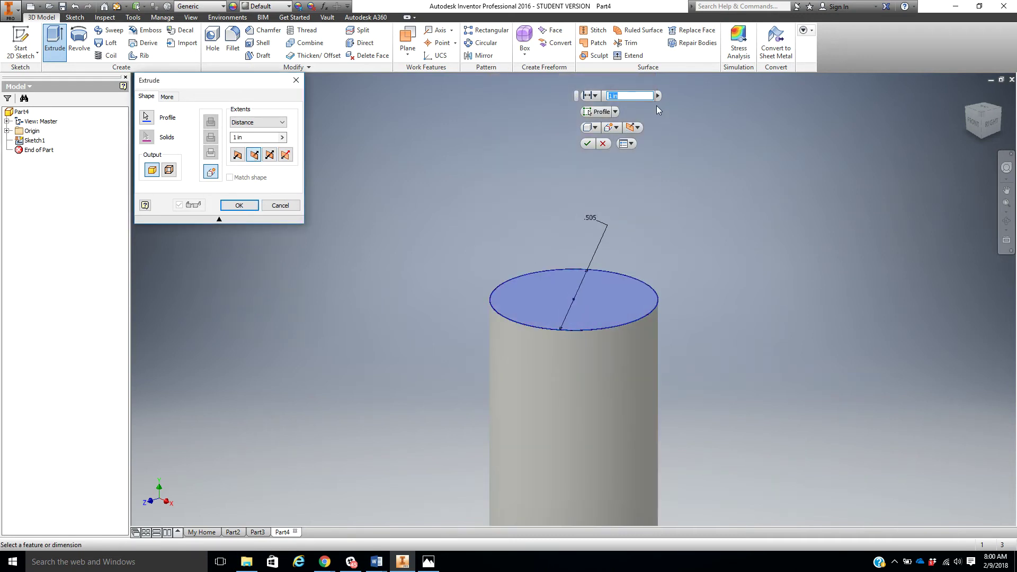
left_click(628, 96)
type(".25")
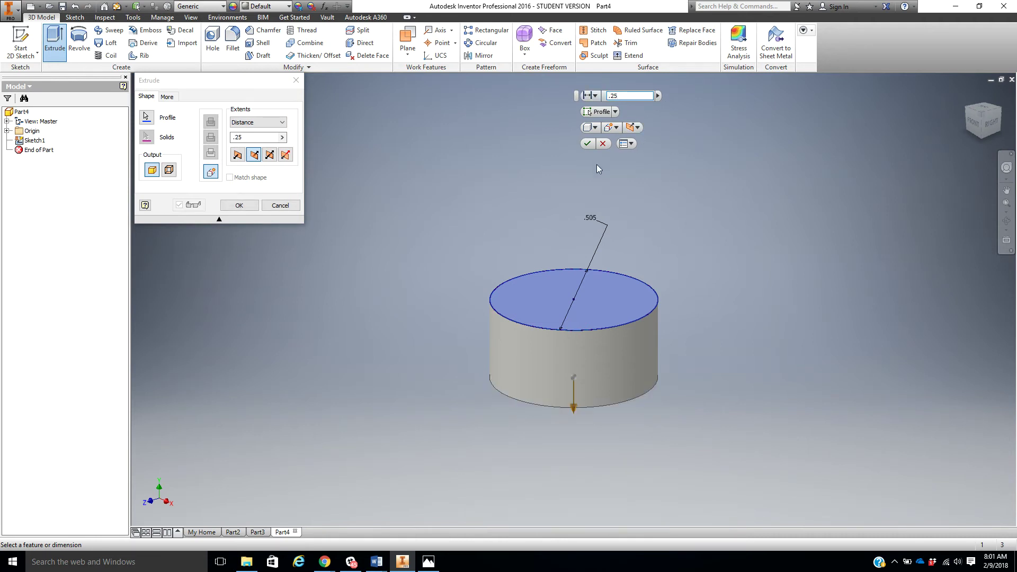
left_click(587, 143)
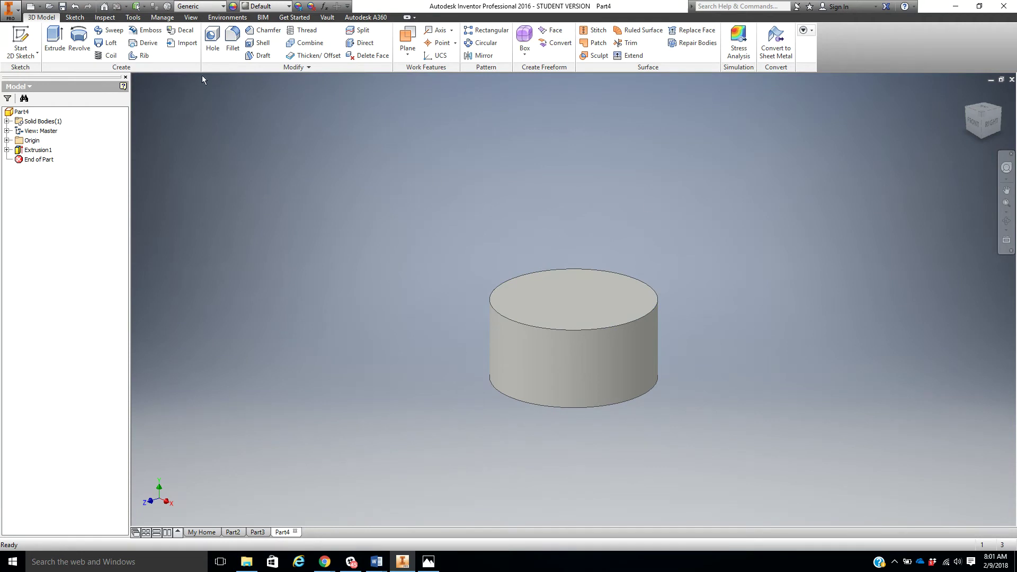
- Fillet the cylinder's top circular edge with a 1/16 radius, replacing the 0.125 default
left_click(233, 38)
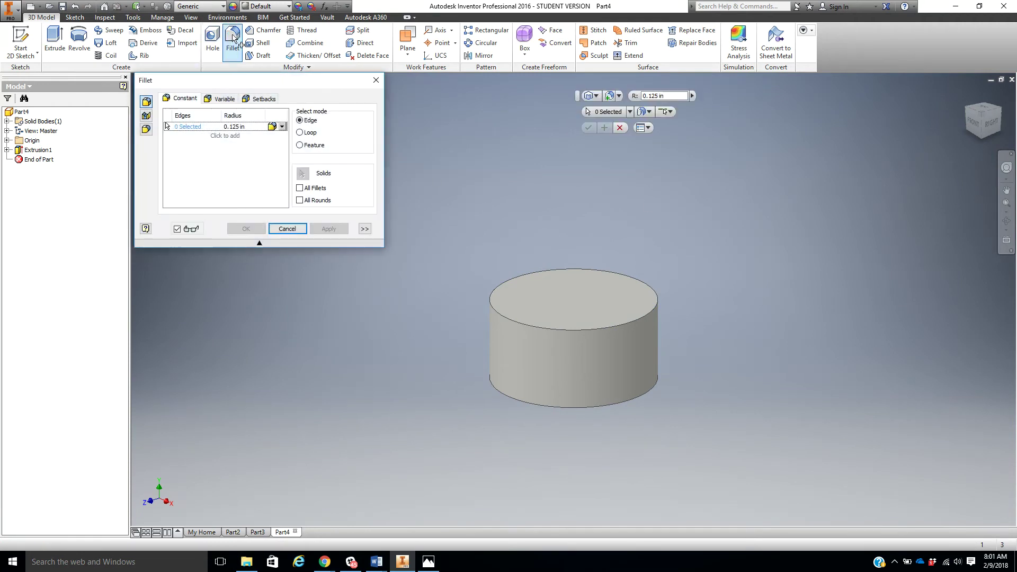
left_click(251, 126)
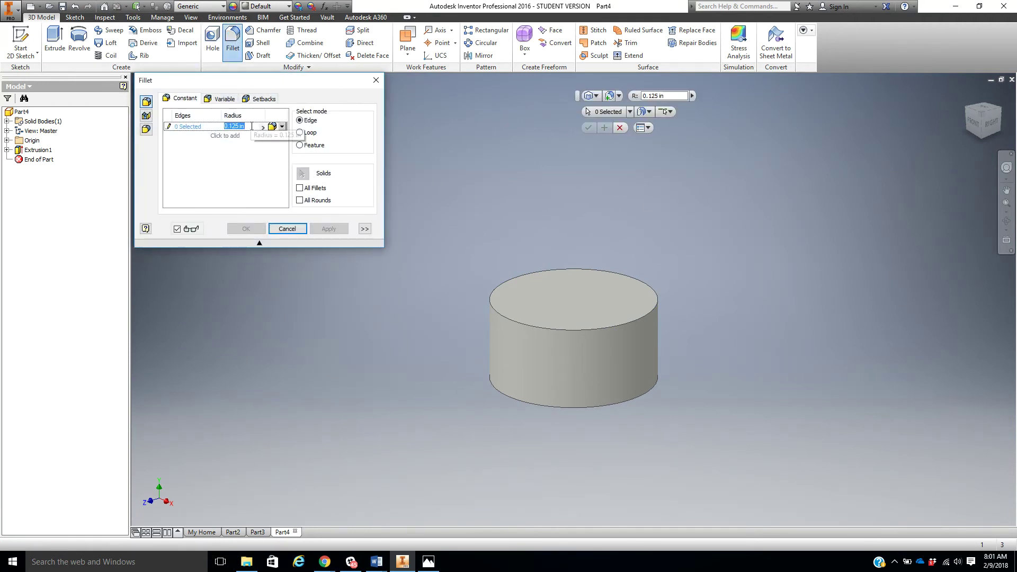
key("BackSpace")
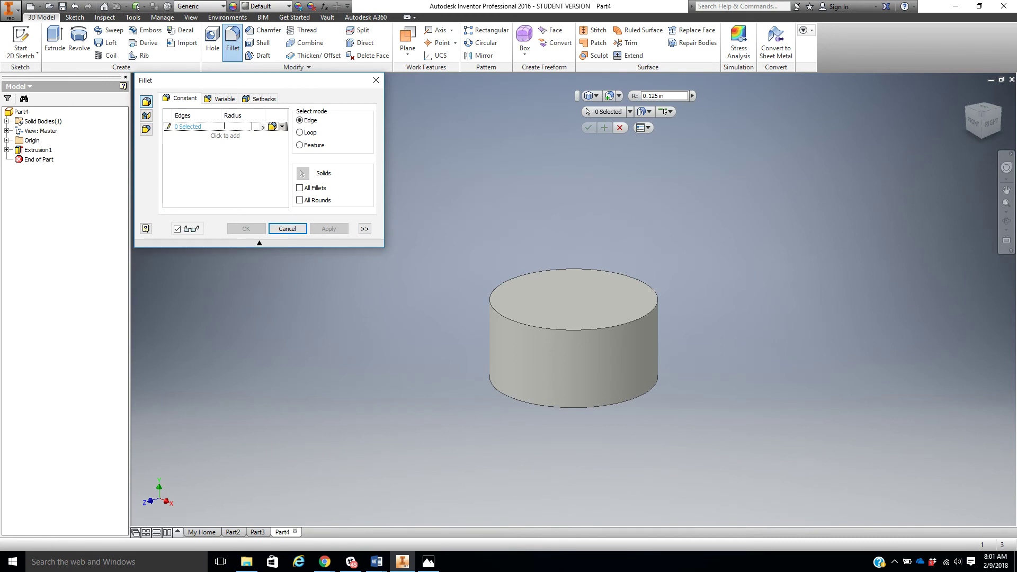
type("1/16")
left_click(522, 323)
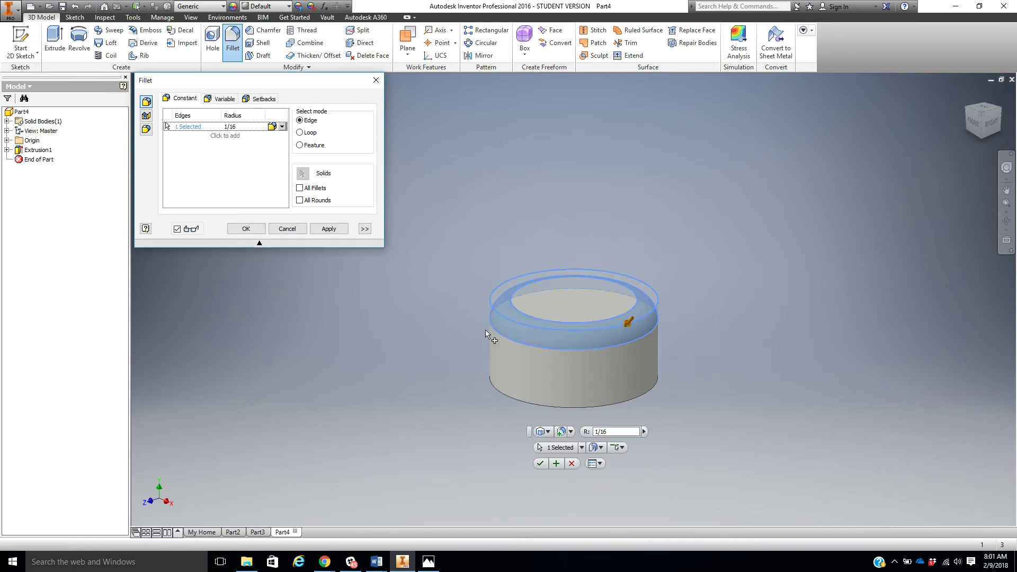
left_click(540, 465)
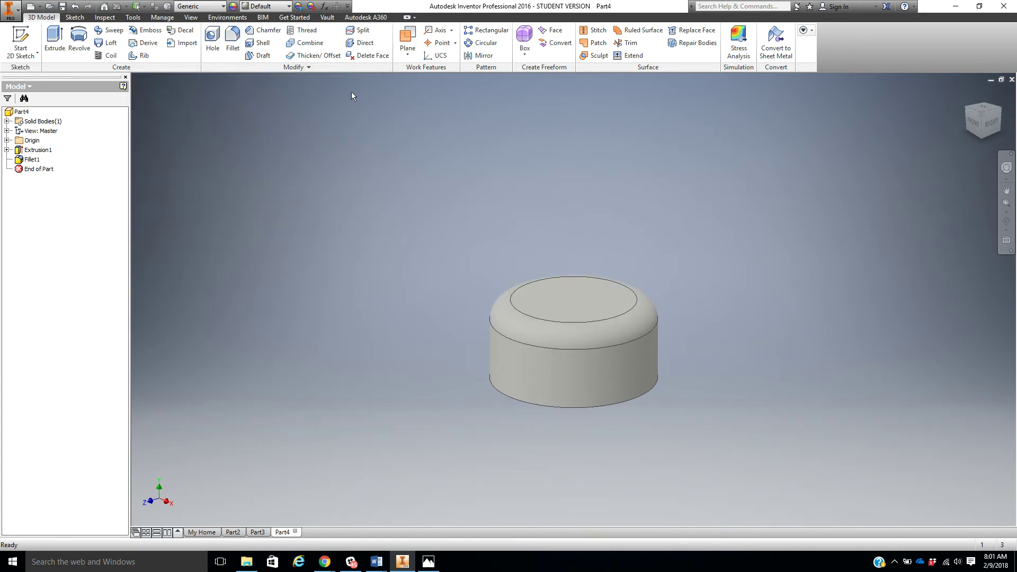
- Start a new sketch on the disc's top face
left_click(21, 43)
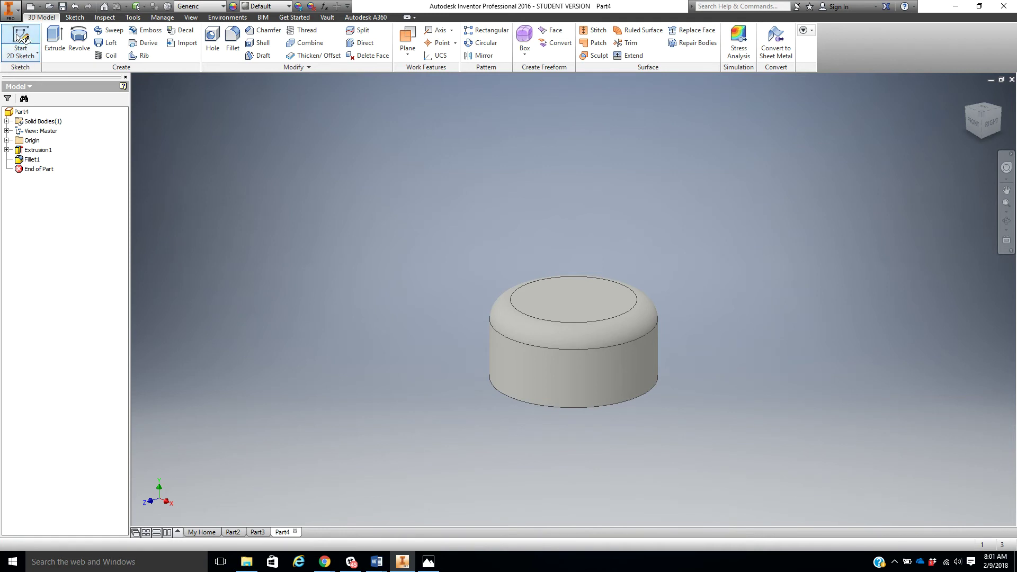
left_click(573, 309)
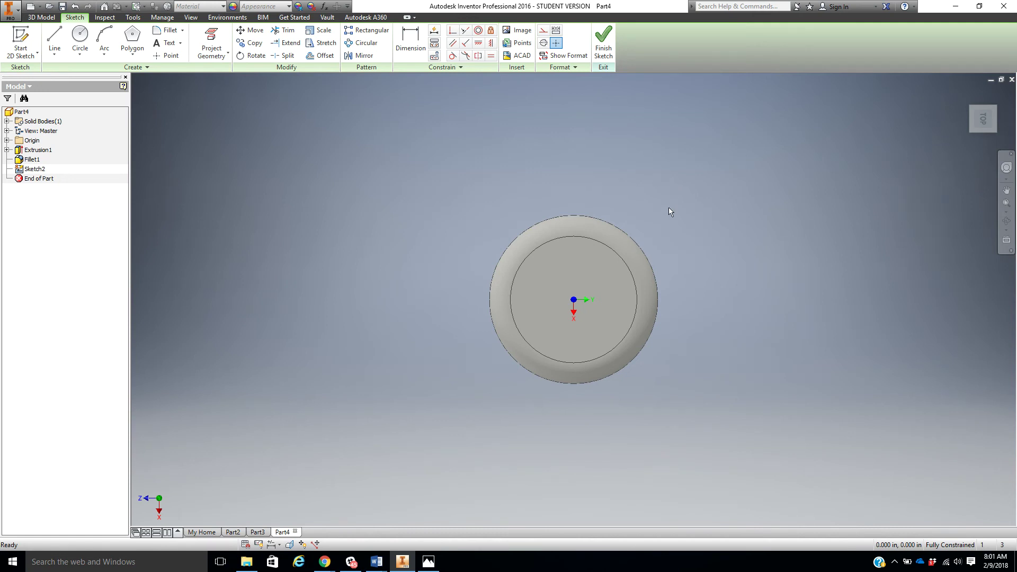
middle_click_drag(669, 209, 656, 226, "shift")
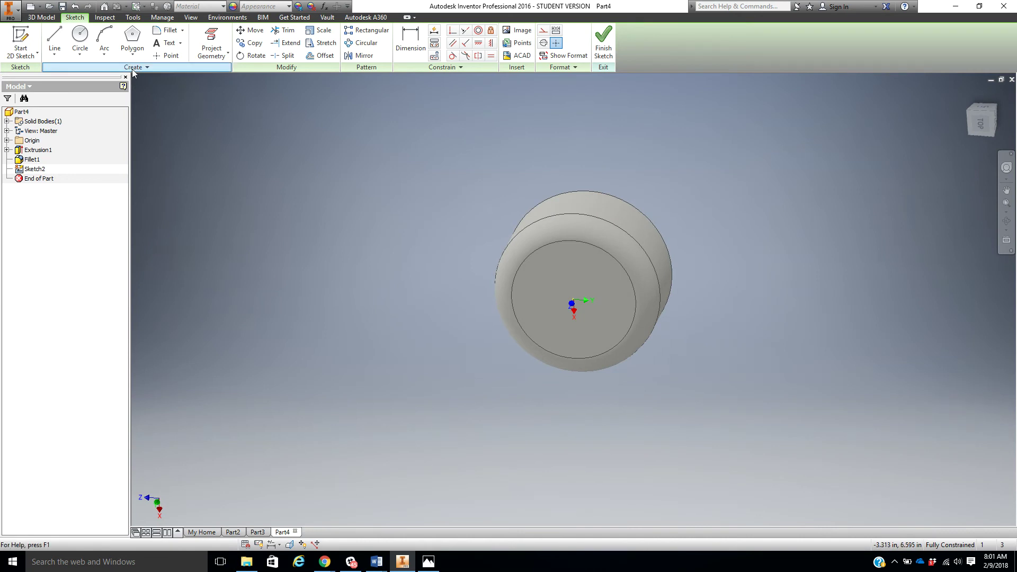
- Project the top face's inner and outer circular edges, then view the sketch from the top
left_click(213, 53)
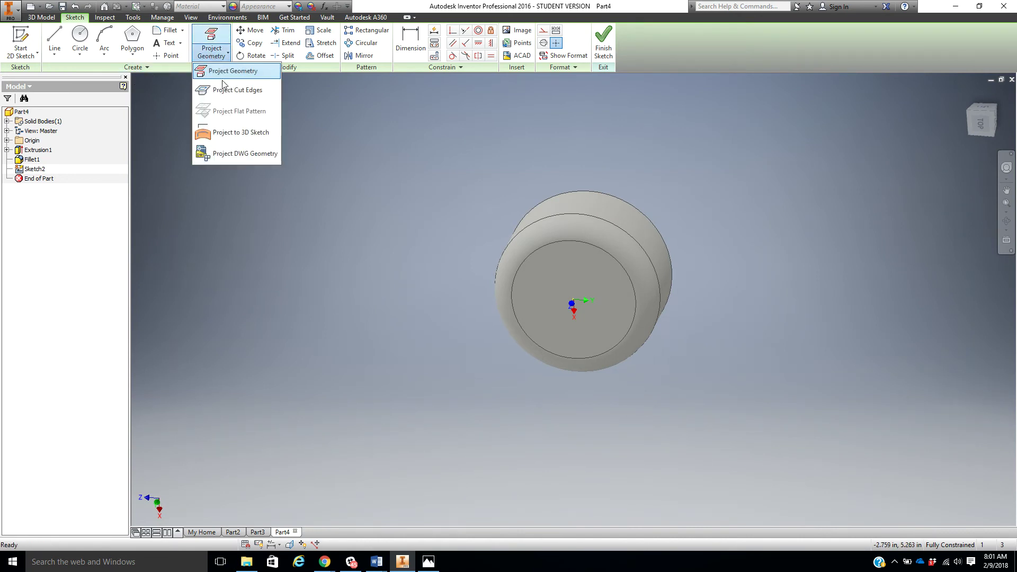
left_click(225, 74)
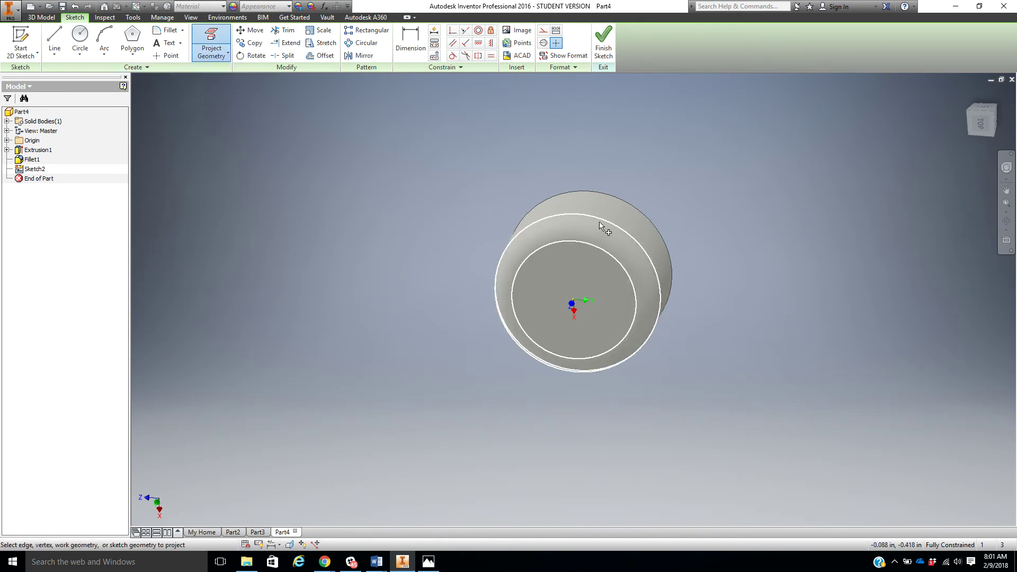
left_click(635, 243)
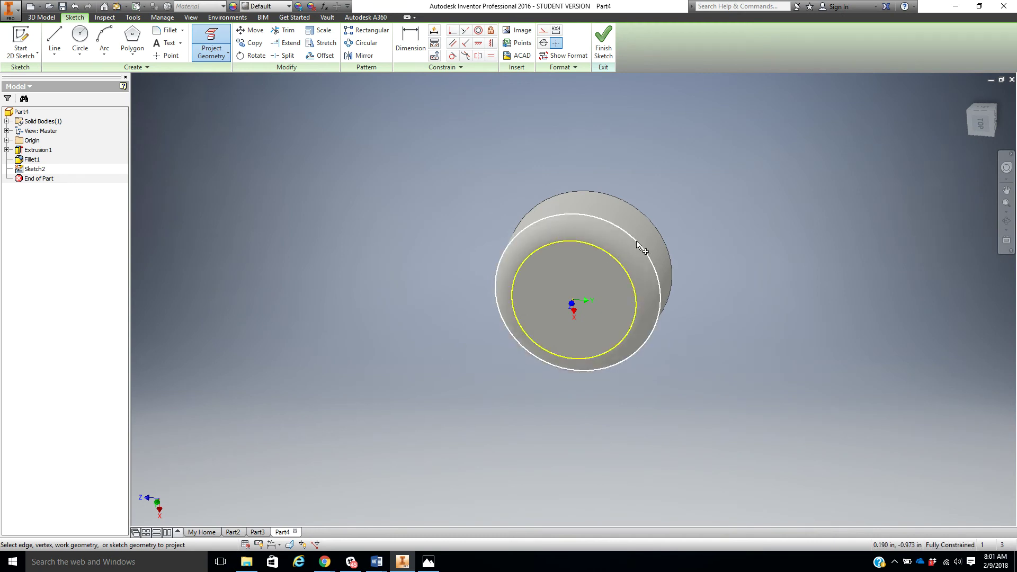
left_click(637, 242)
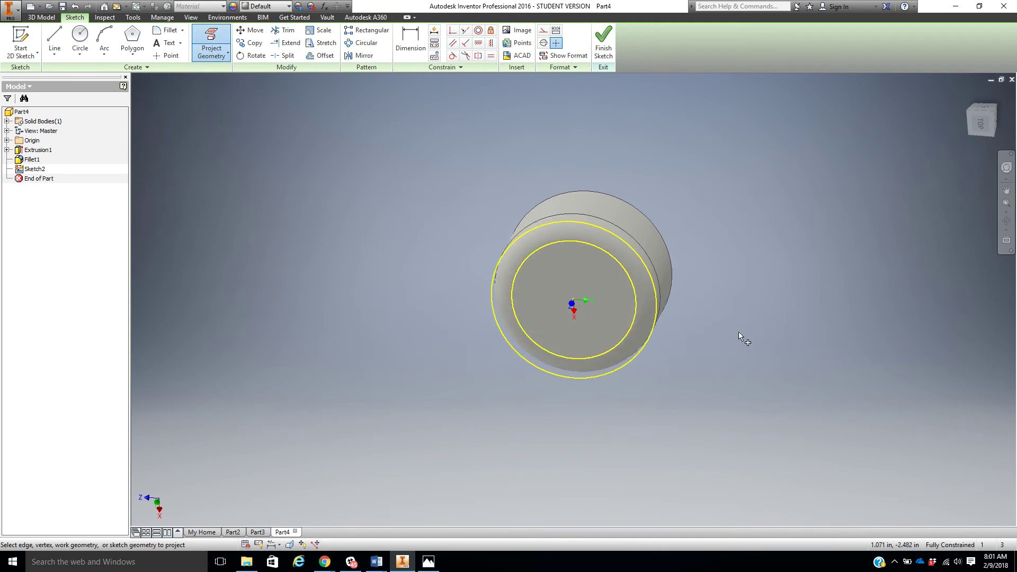
middle_click_drag(738, 332, 757, 304, "shift")
left_click(985, 122)
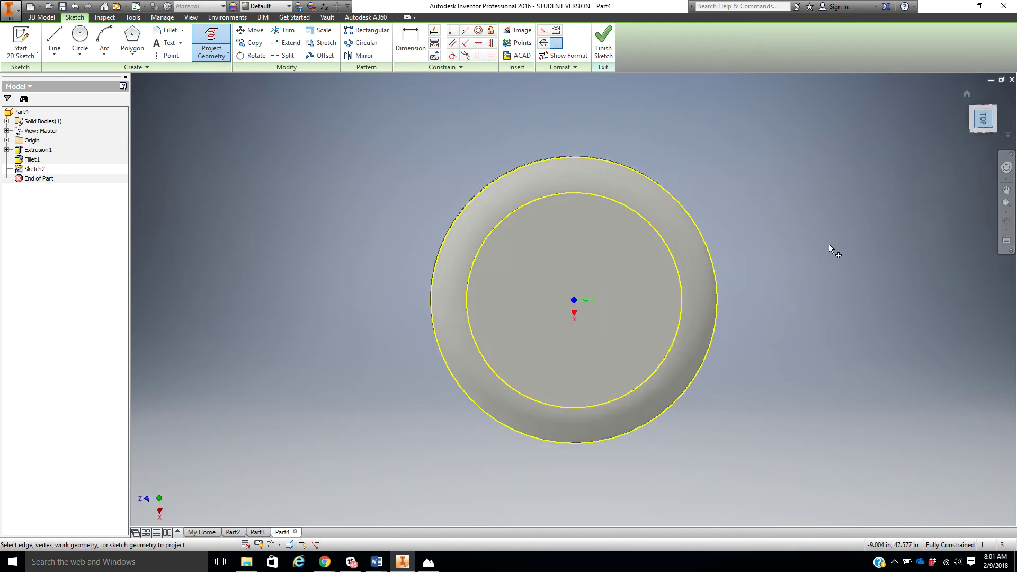
- Draw a six-sided polygon centred on the origin with a corner on the outer circle
left_click(135, 59)
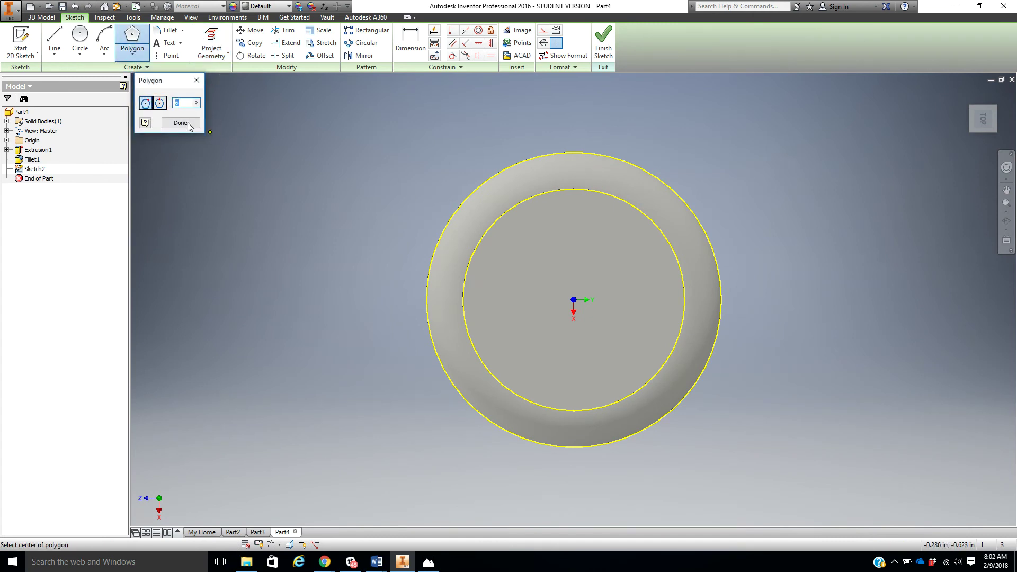
left_click(574, 300)
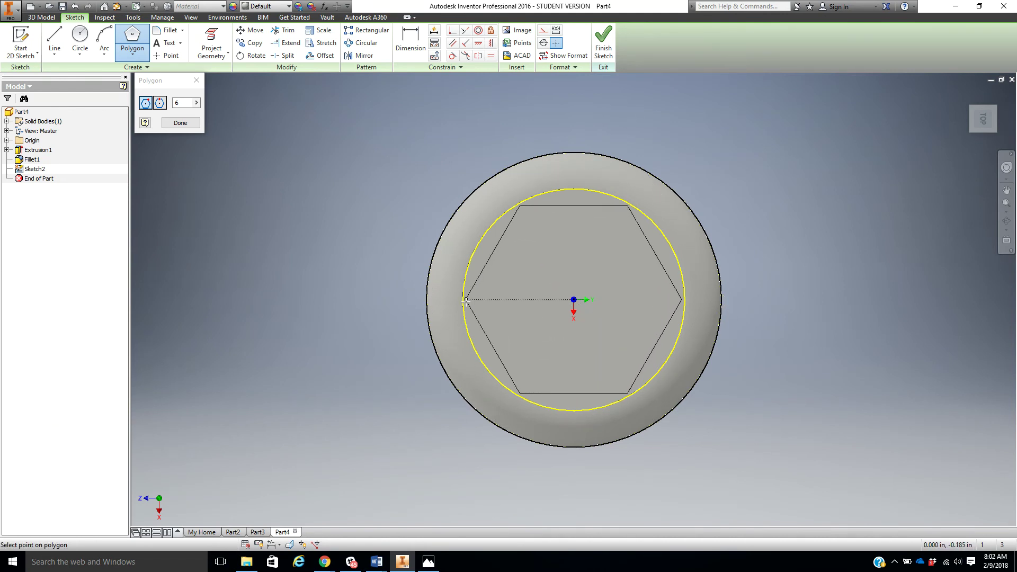
left_click(427, 307)
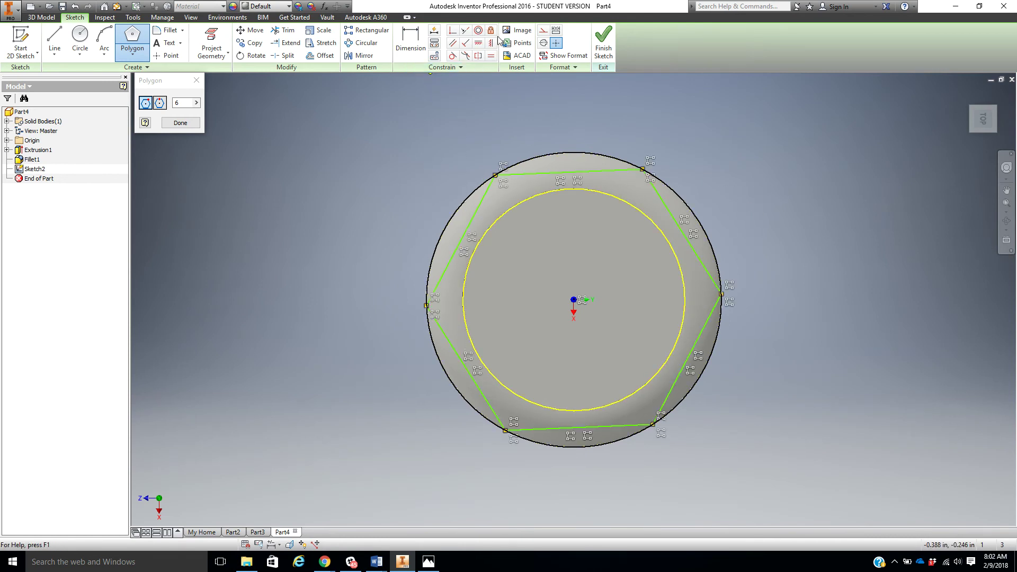
- Align a hexagon corner with the sketch centre to fully constrain it, and finish the sketch
left_click(479, 44)
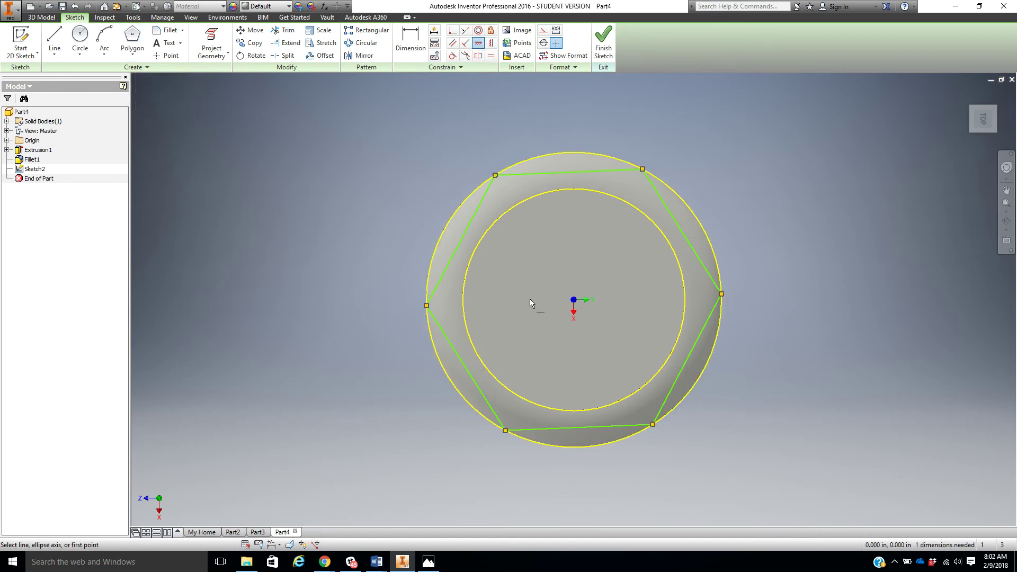
left_click(574, 301)
left_click(721, 293)
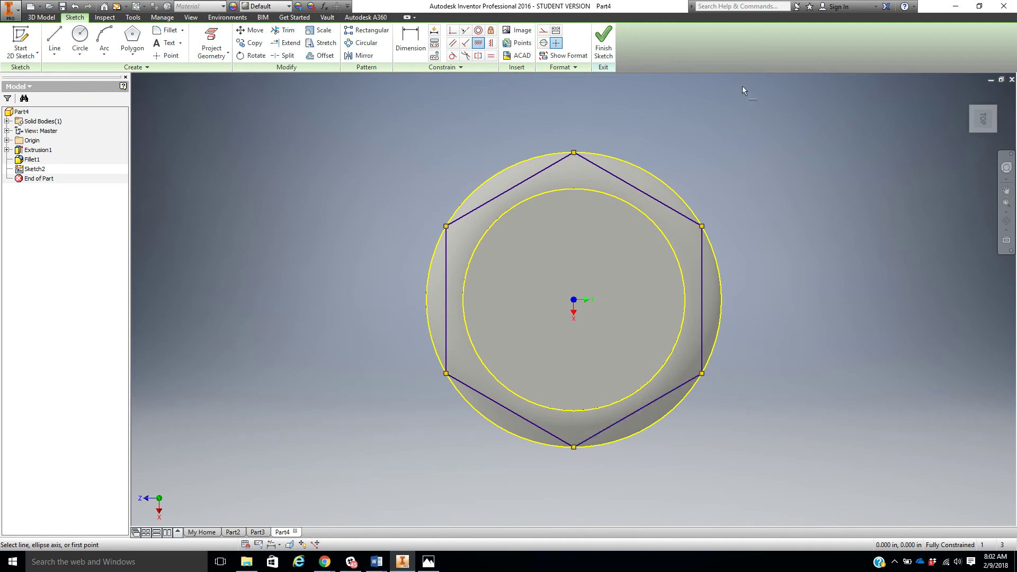
left_click(605, 42)
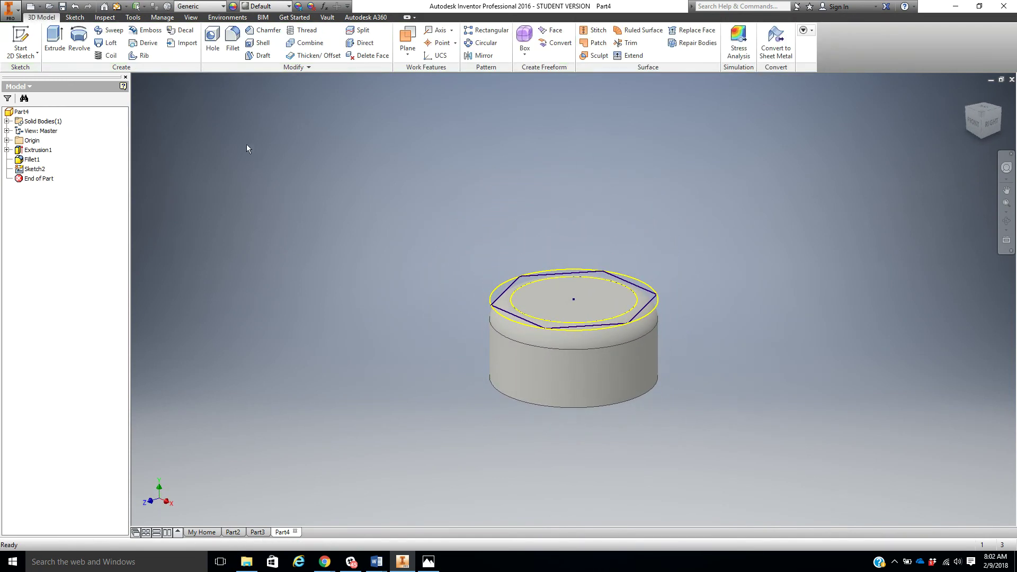
- Try a .25 cut extrusion of the hexagon ring and inner circle regions, then undo it
left_click(54, 36)
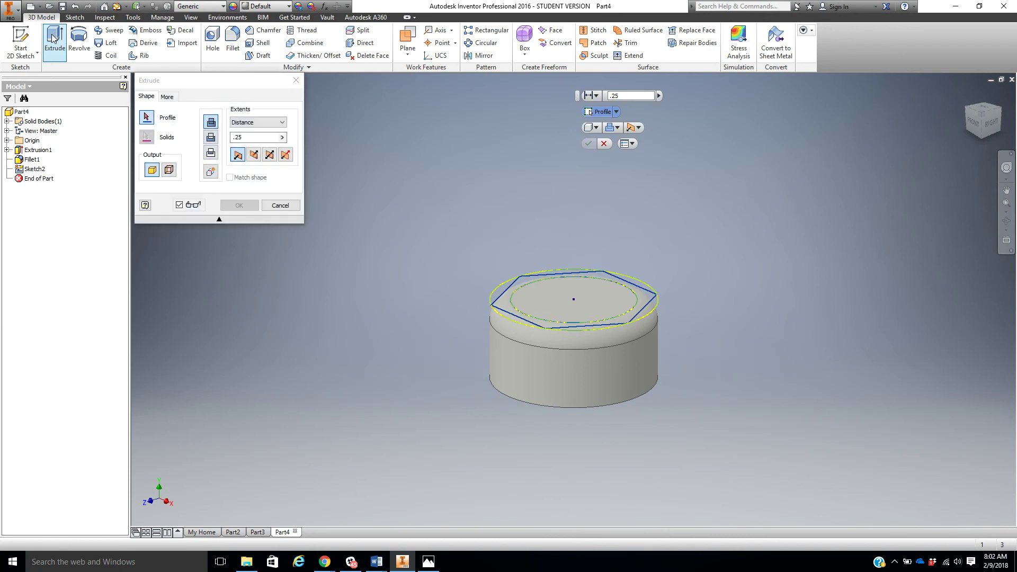
left_click(210, 137)
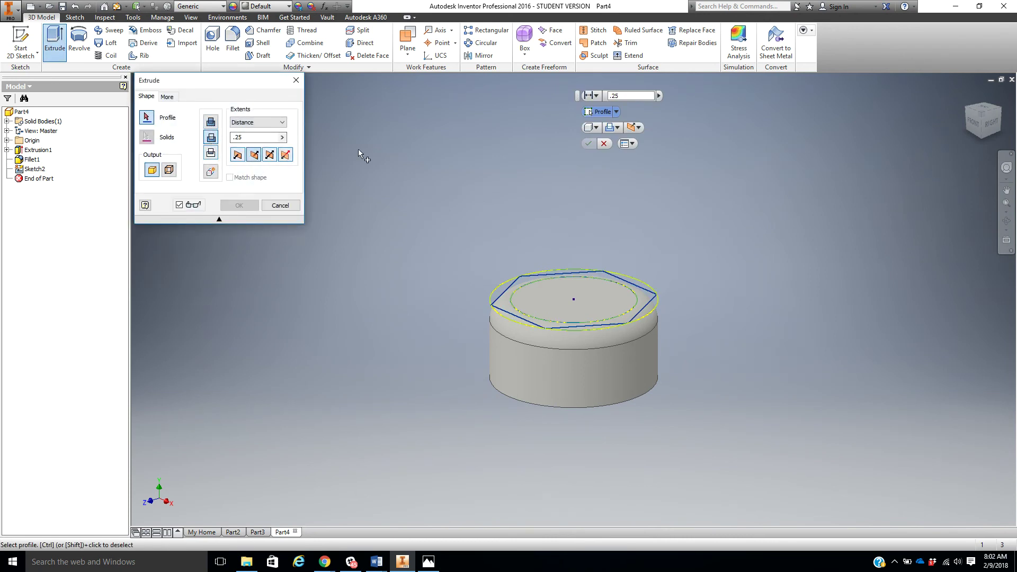
left_click(647, 298)
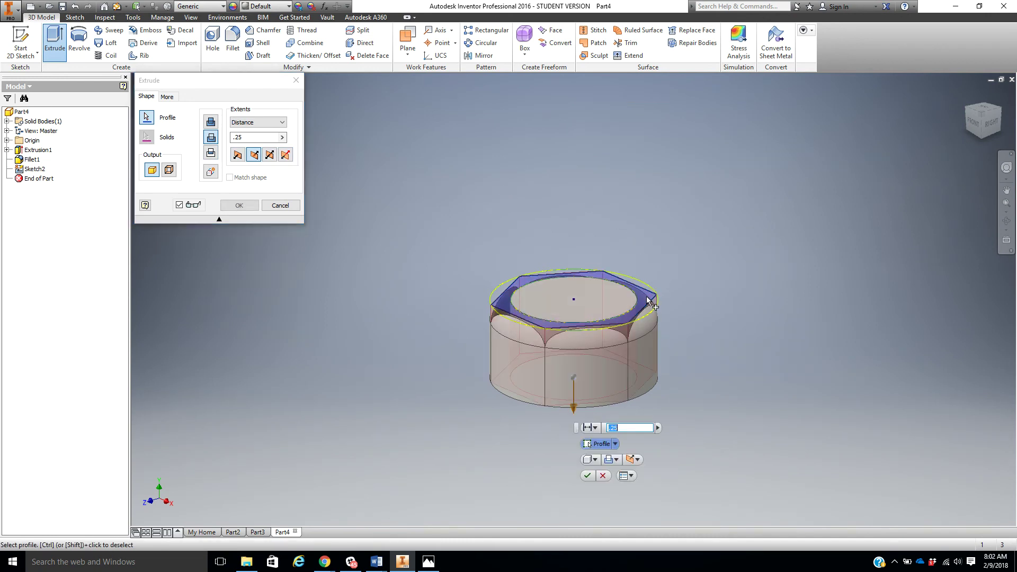
left_click(610, 301)
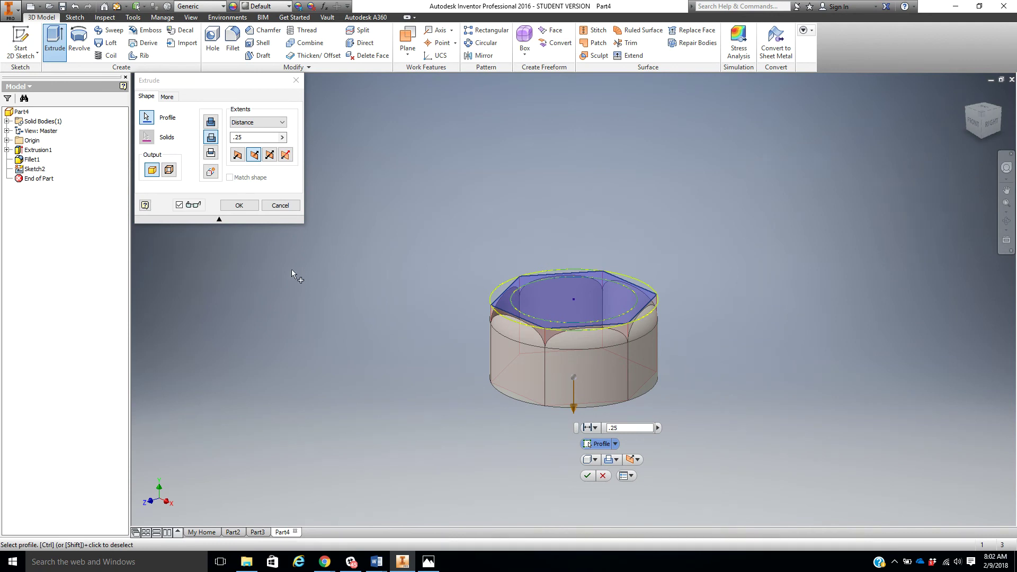
left_click(239, 206)
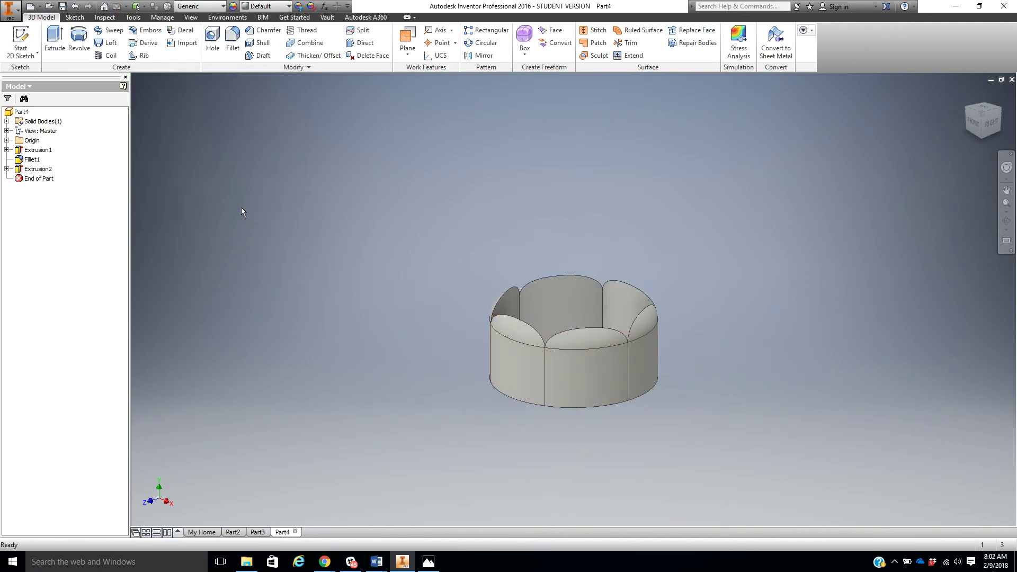
left_click(75, 6)
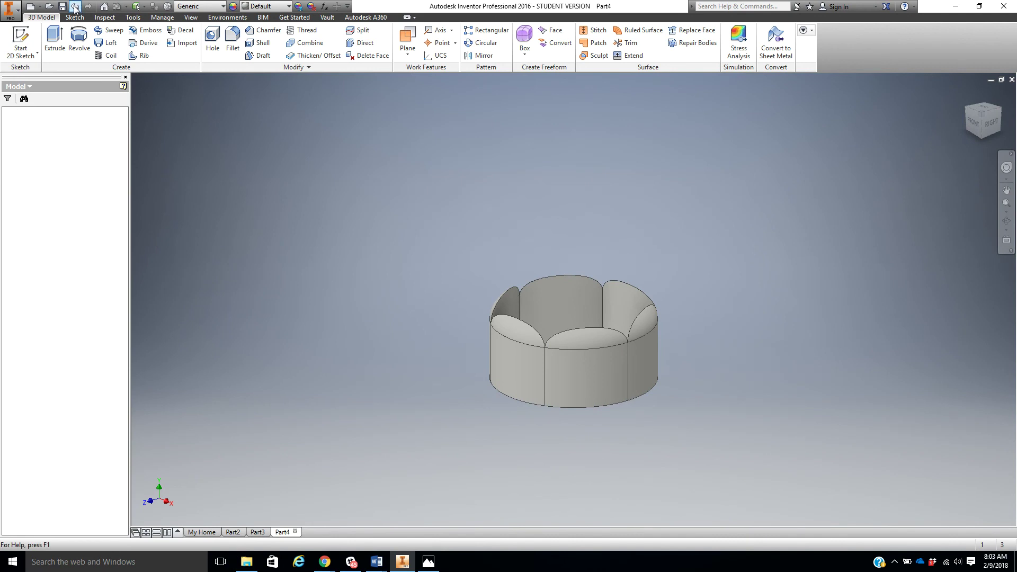
- Extrude the hexagon region .25 with Intersect output to trim the disc into a hex head
left_click(55, 42)
left_click(211, 152)
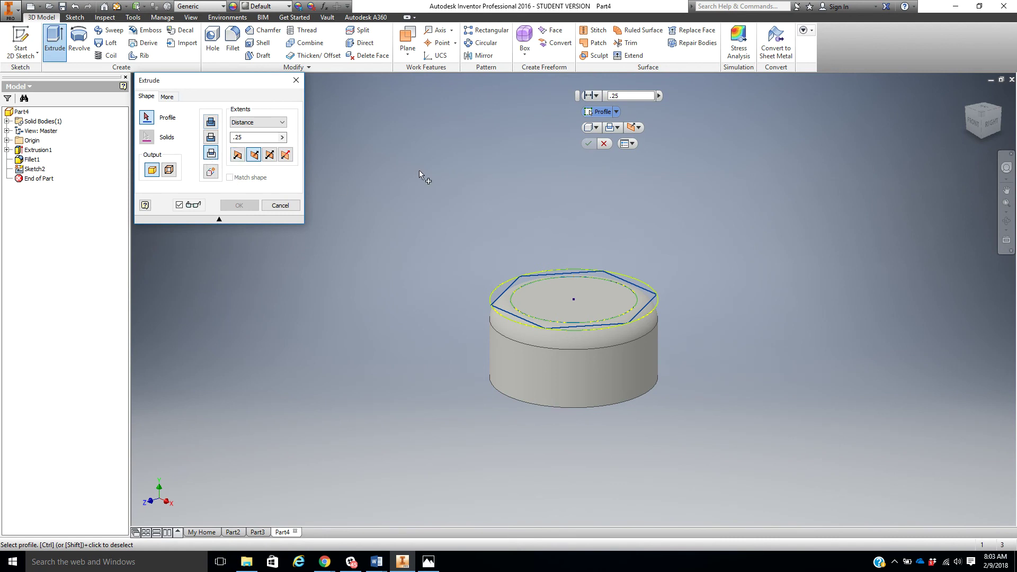
left_click(524, 284)
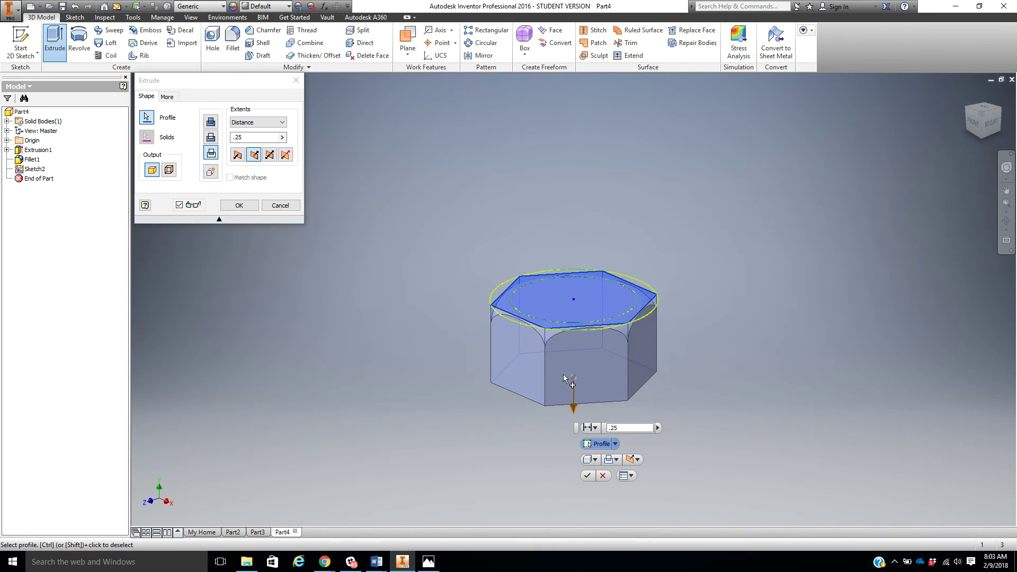
left_click(587, 477)
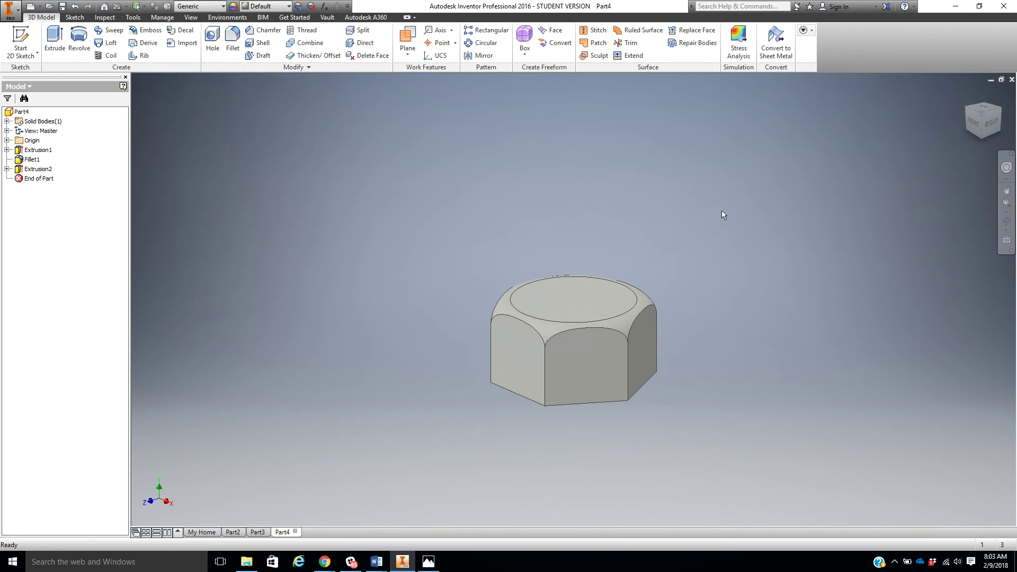
middle_click_drag(714, 232, 688, 272, "shift")
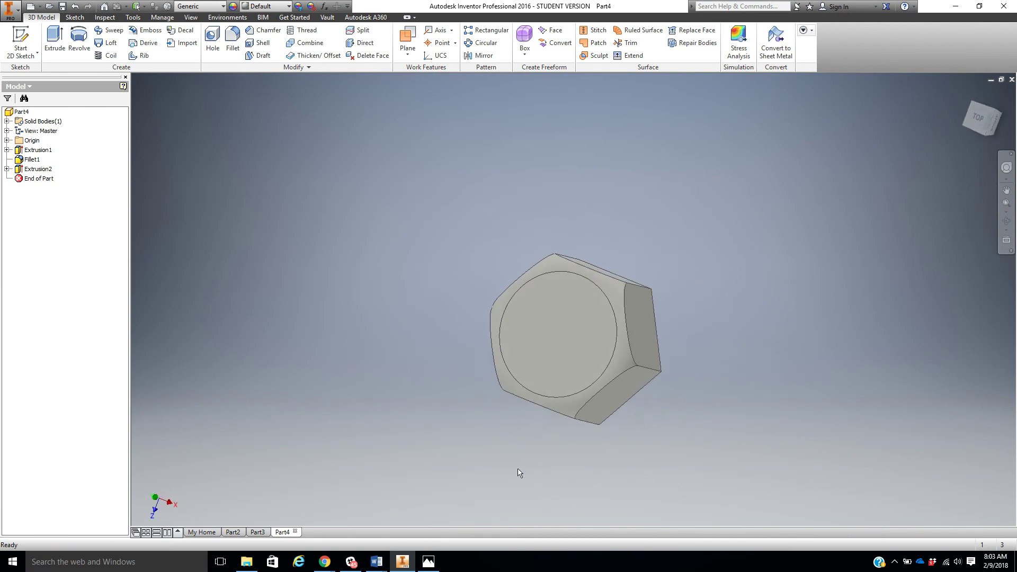
left_click(259, 532)
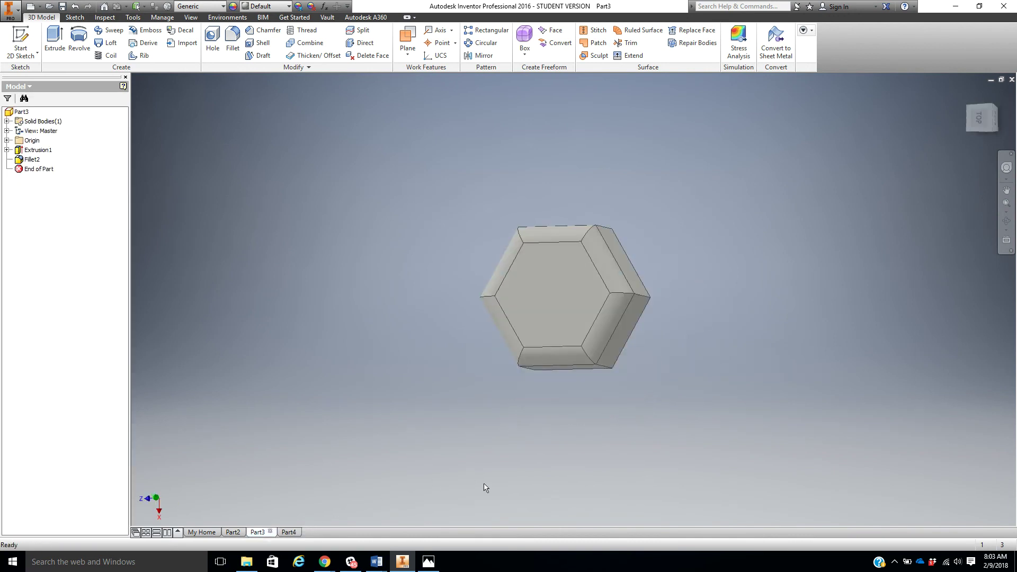
middle_click_drag(524, 467, 479, 427, "shift")
left_click(290, 532)
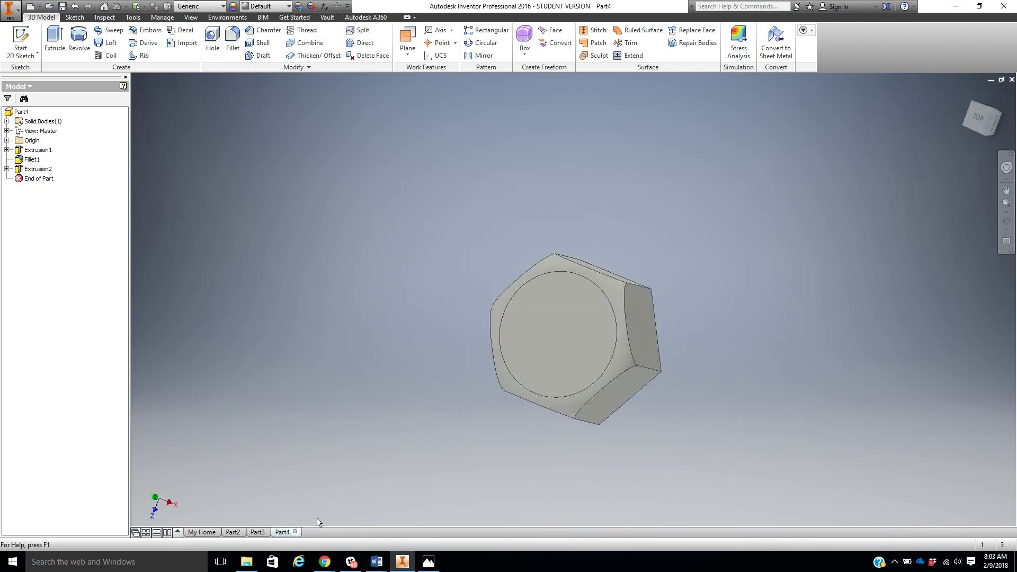
middle_click_drag(512, 404, 612, 319, "shift")
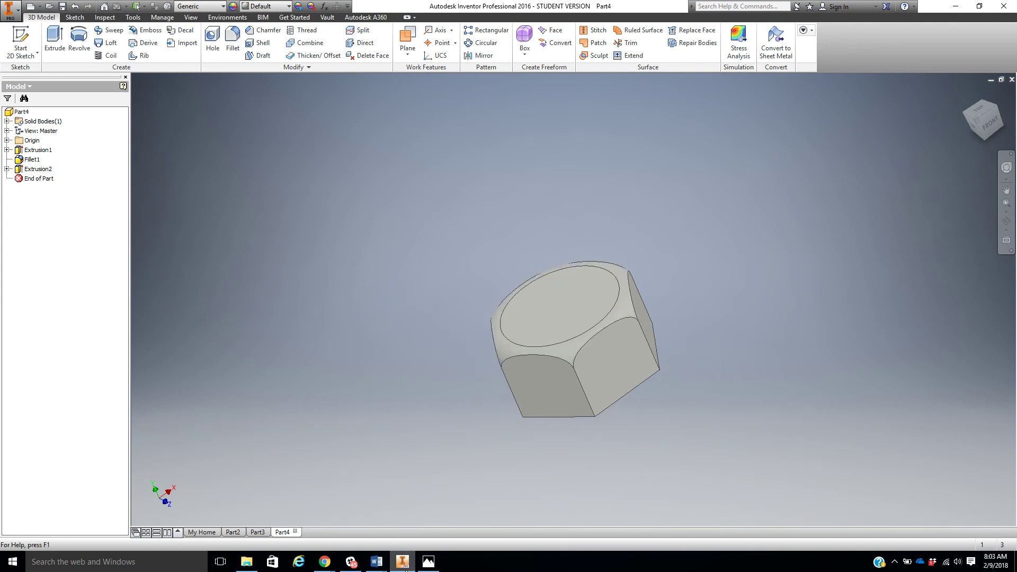
mouse_move(328, 566)
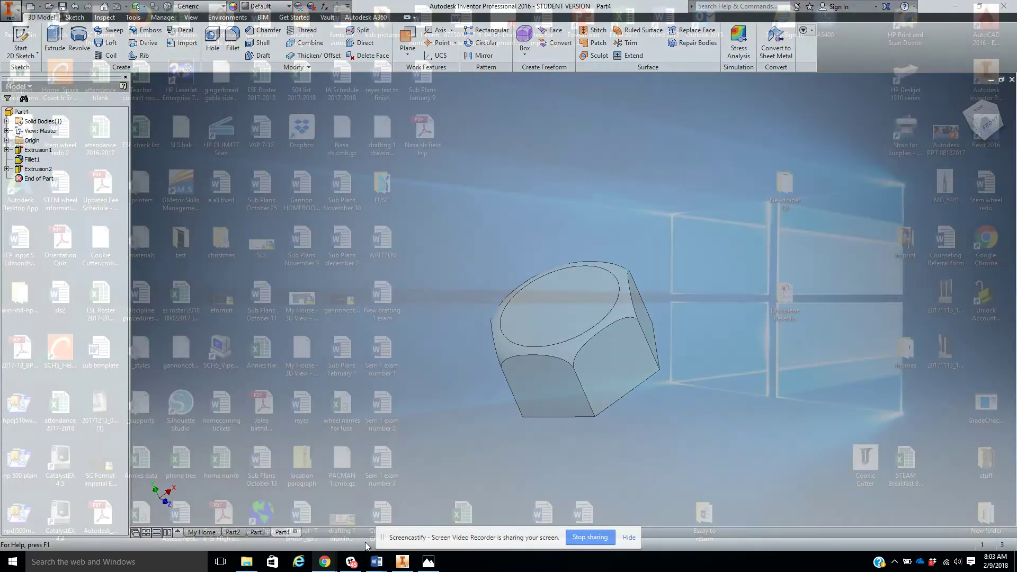
left_click(373, 506)
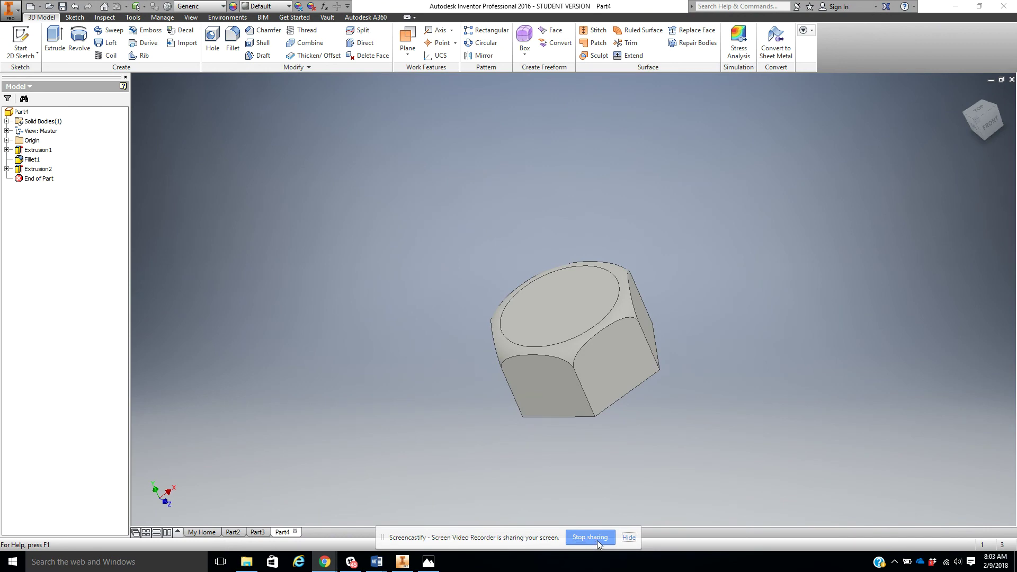